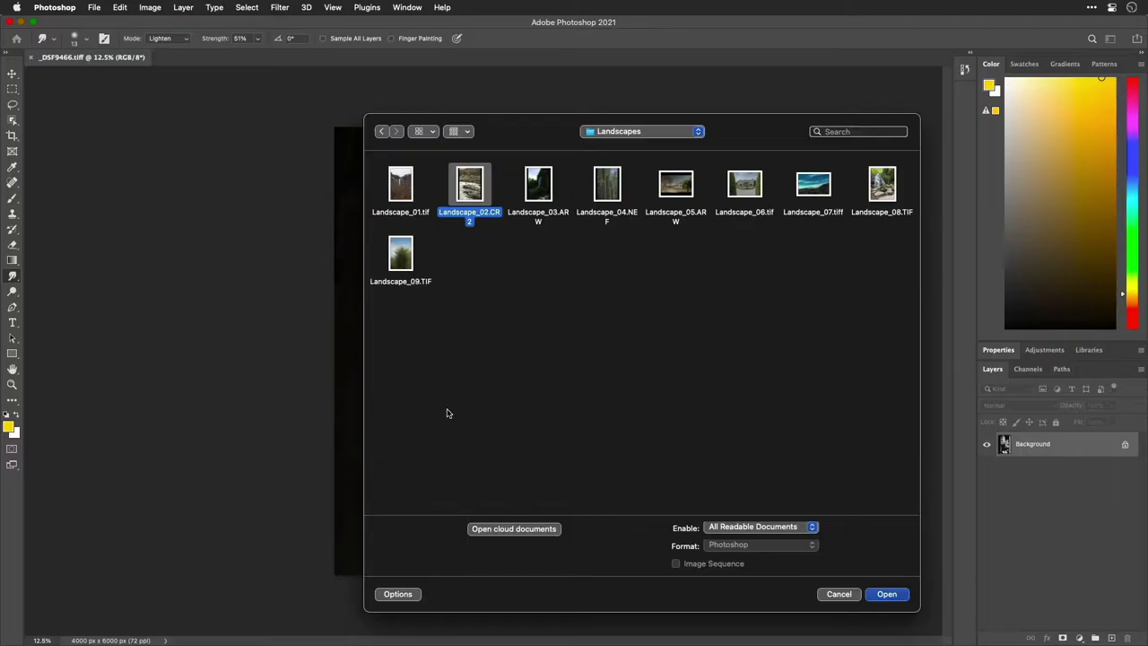
Open the raw file Landscape_02.CR2 from the Landscapes folder into Camera Raw.
key("Escape")
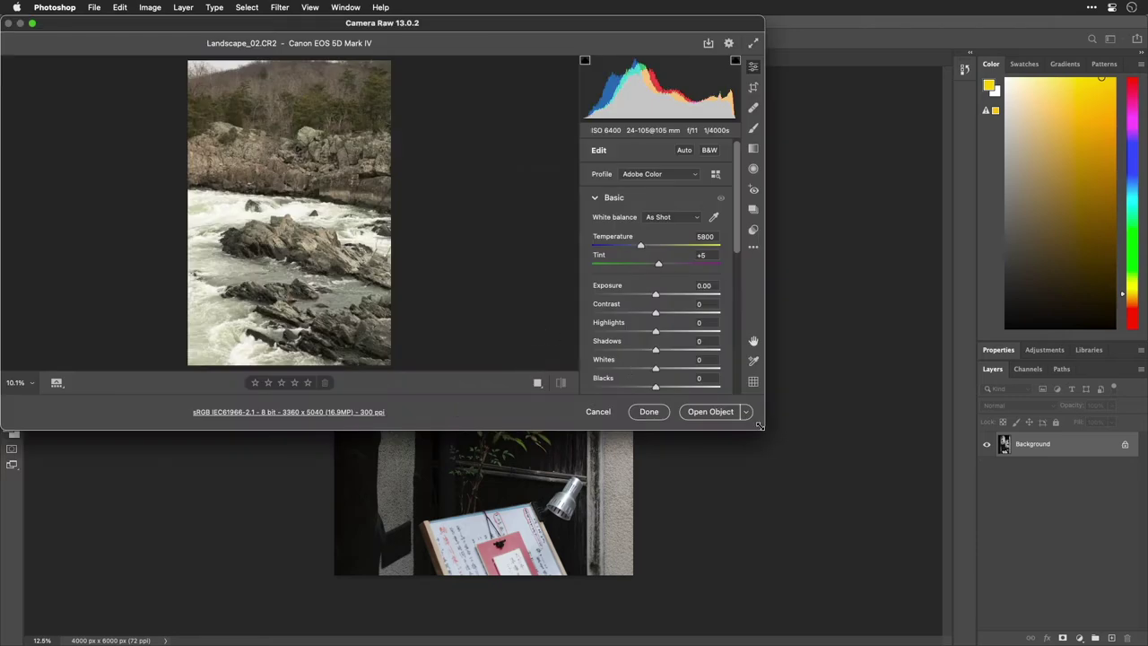
Apply Auto tone correction and set the output workflow to 16 Bits/Channel, Adobe RGB (1998).
left_click_drag(760, 428, 1103, 624)
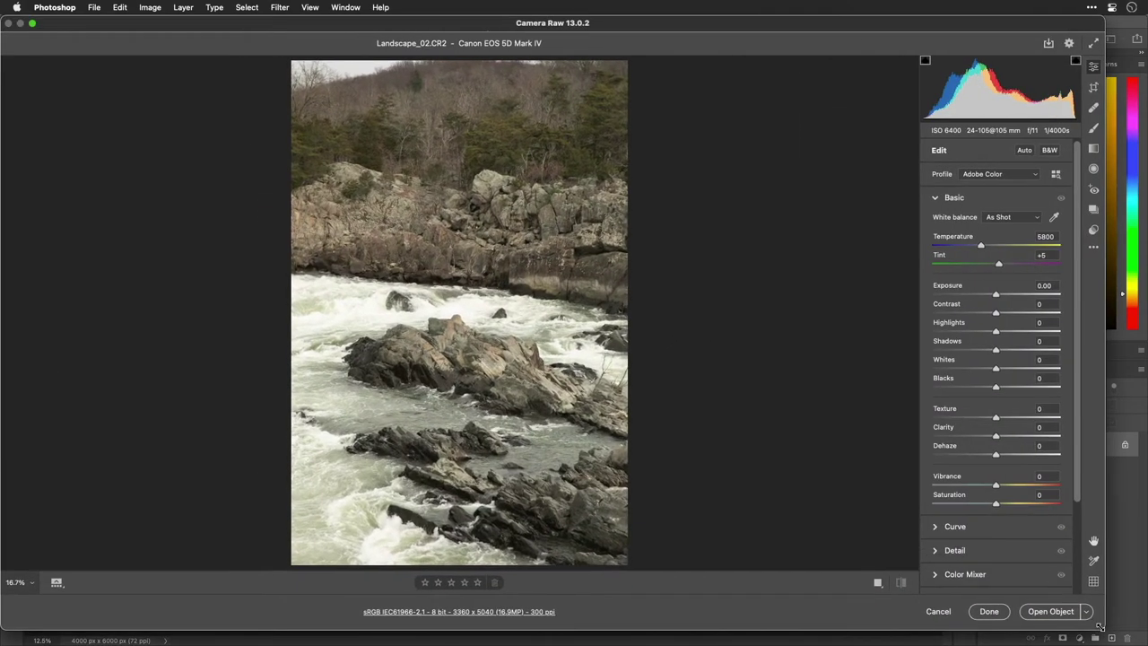
left_click(1025, 151)
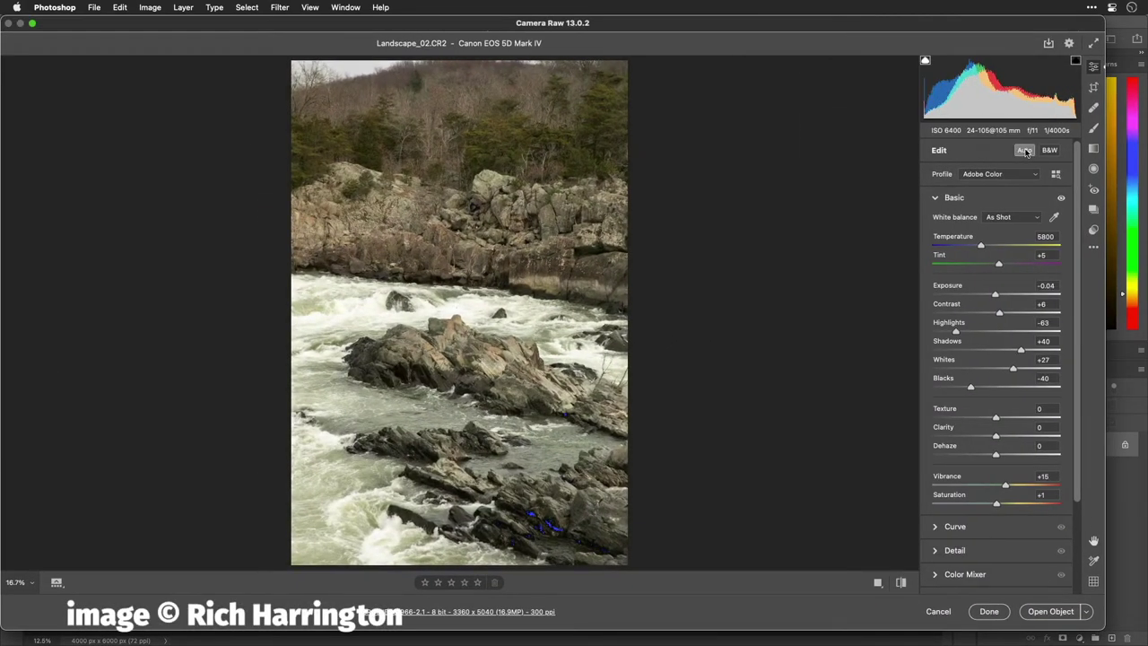
left_click(520, 613)
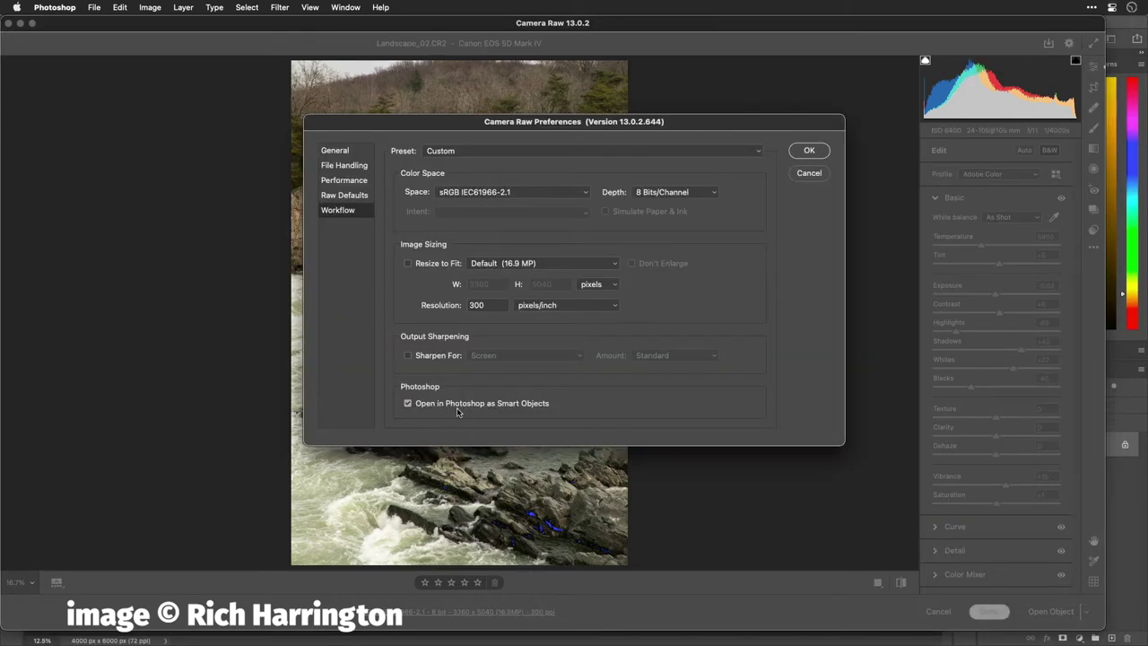
left_click(704, 194)
left_click(697, 203)
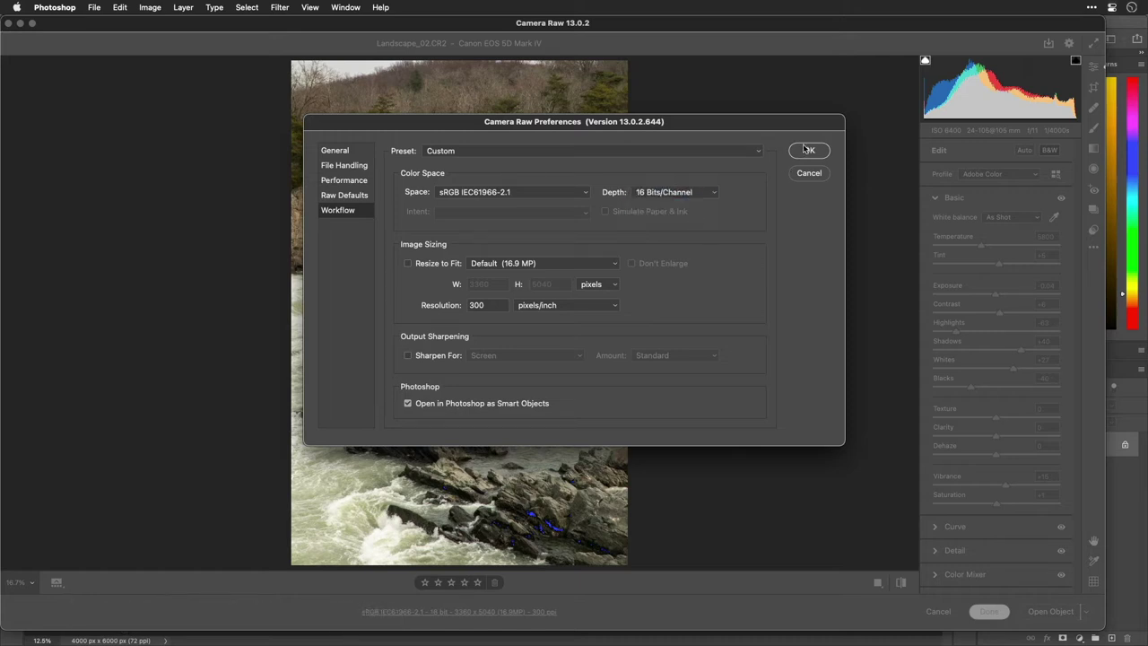
left_click(575, 192)
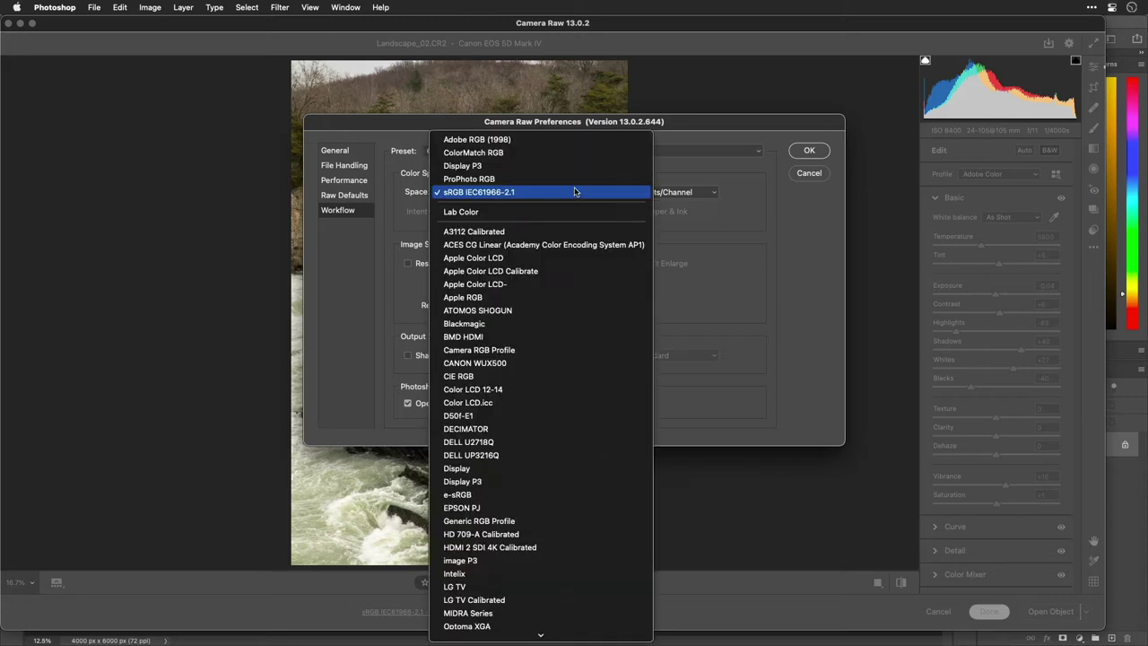
left_click(572, 140)
left_click(808, 150)
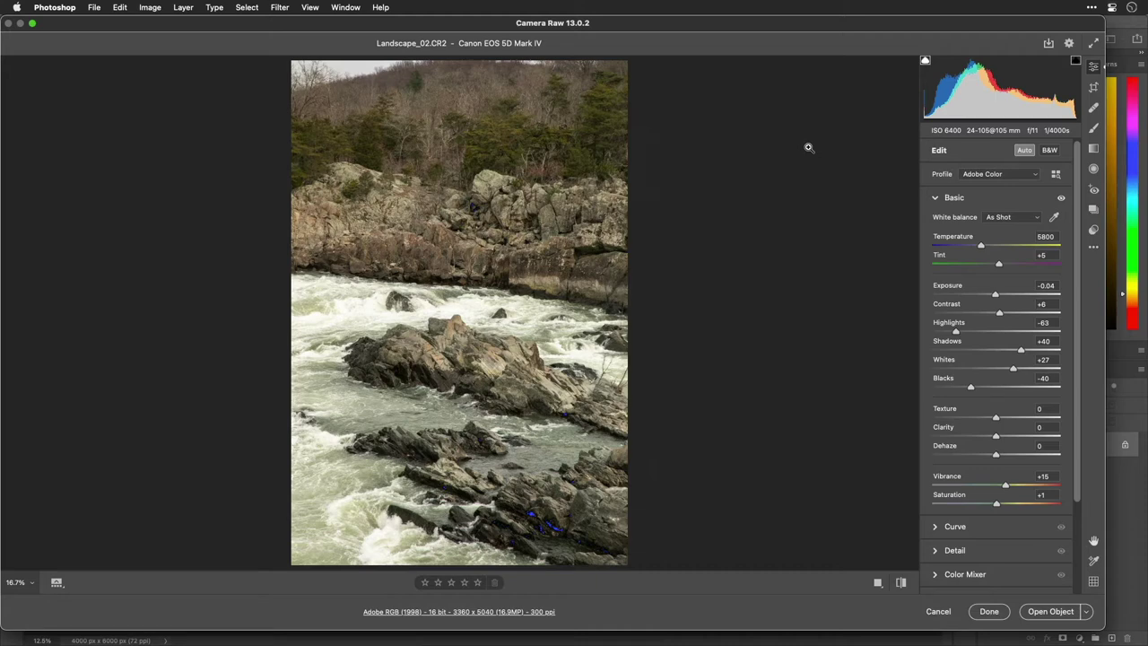
Open the photo as a smart object and run Filter > Skylum Software > Luminar AI.
left_click(1045, 612)
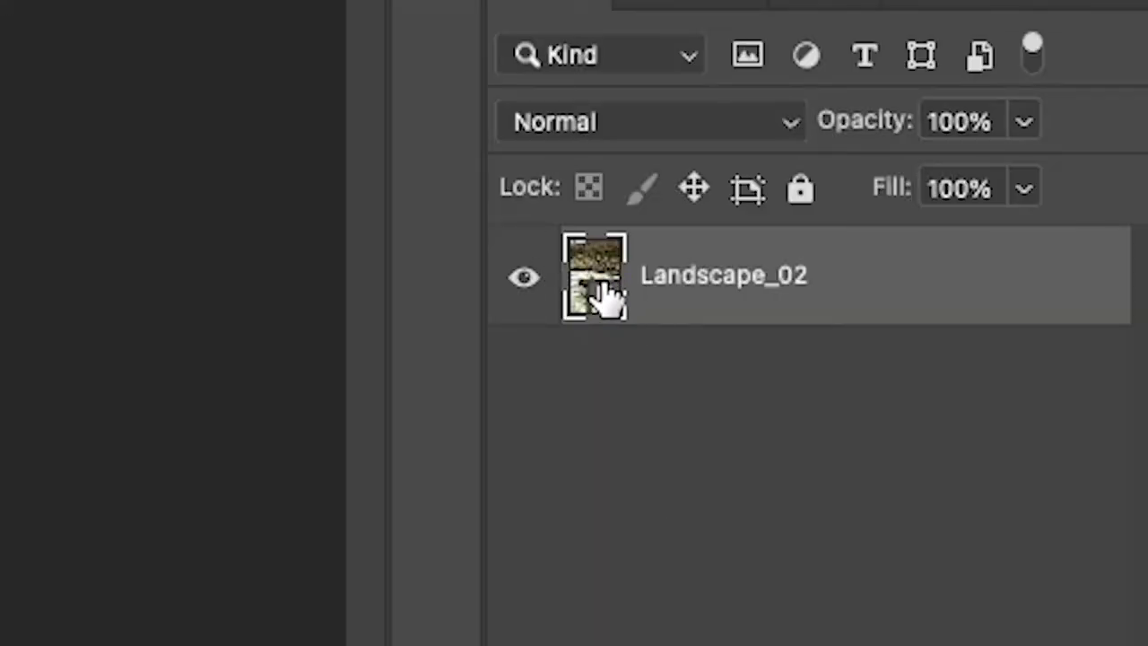
left_click(283, 7)
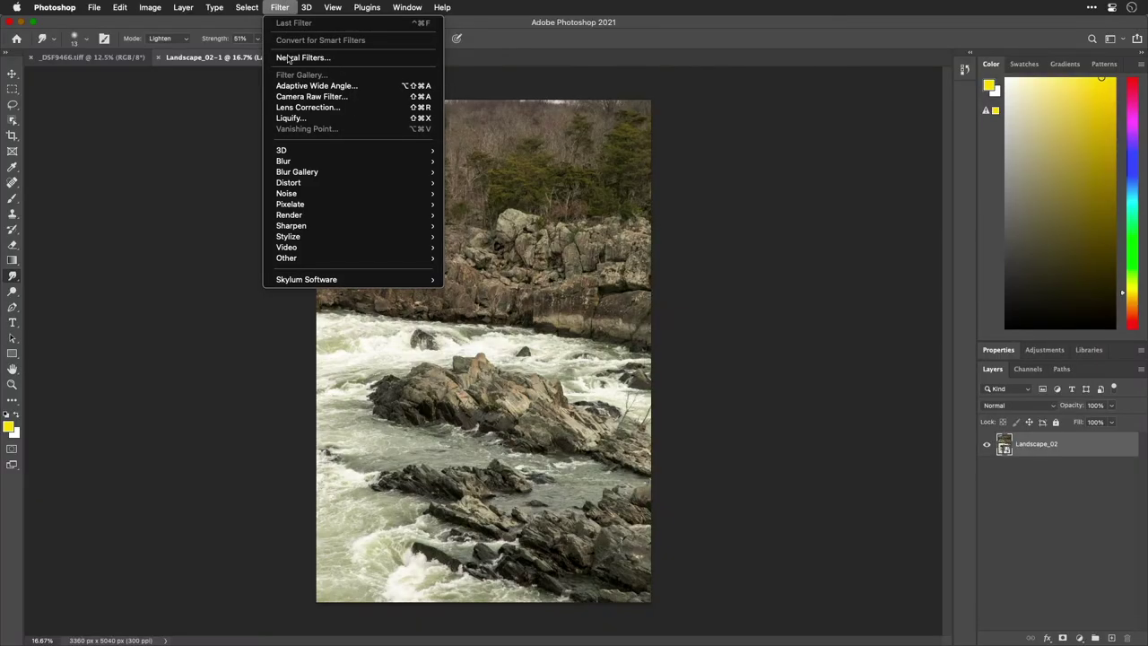
mouse_move(357, 276)
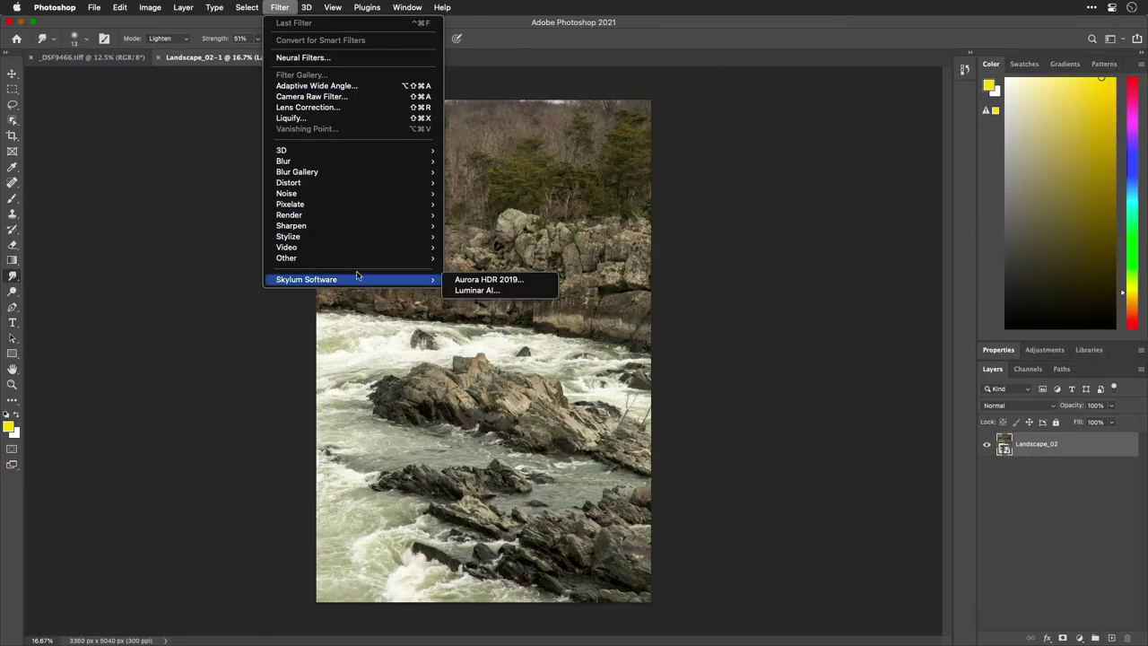
left_click(465, 291)
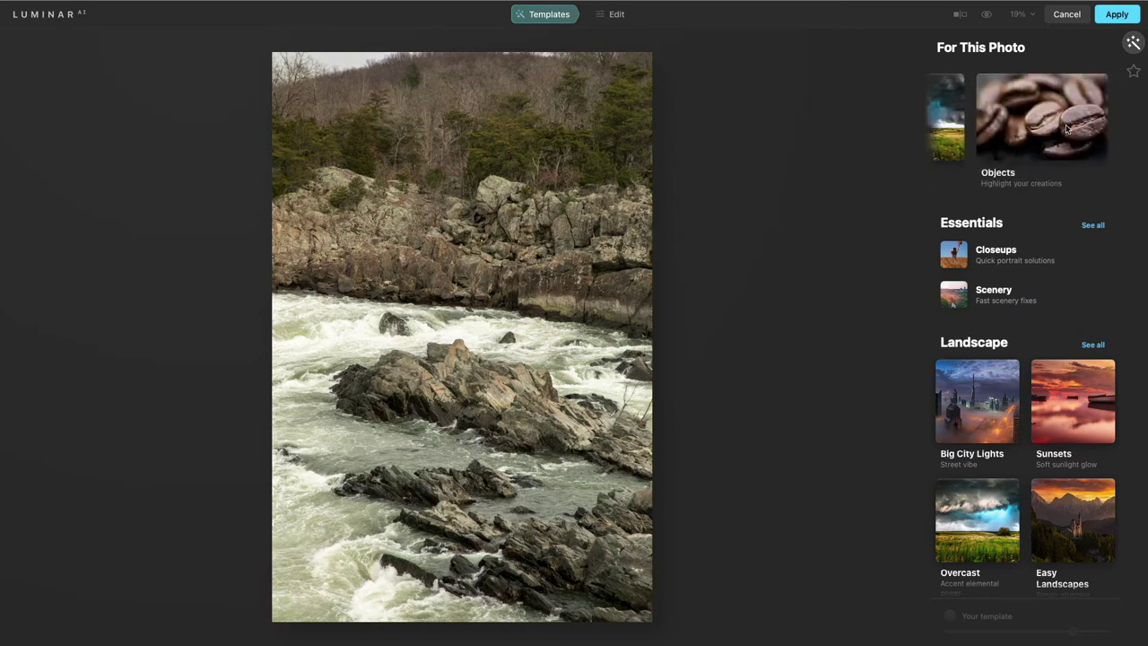
Apply the Overcast Dynamic Result template, compare it with the original, and show the Edit tools.
left_click(1038, 122)
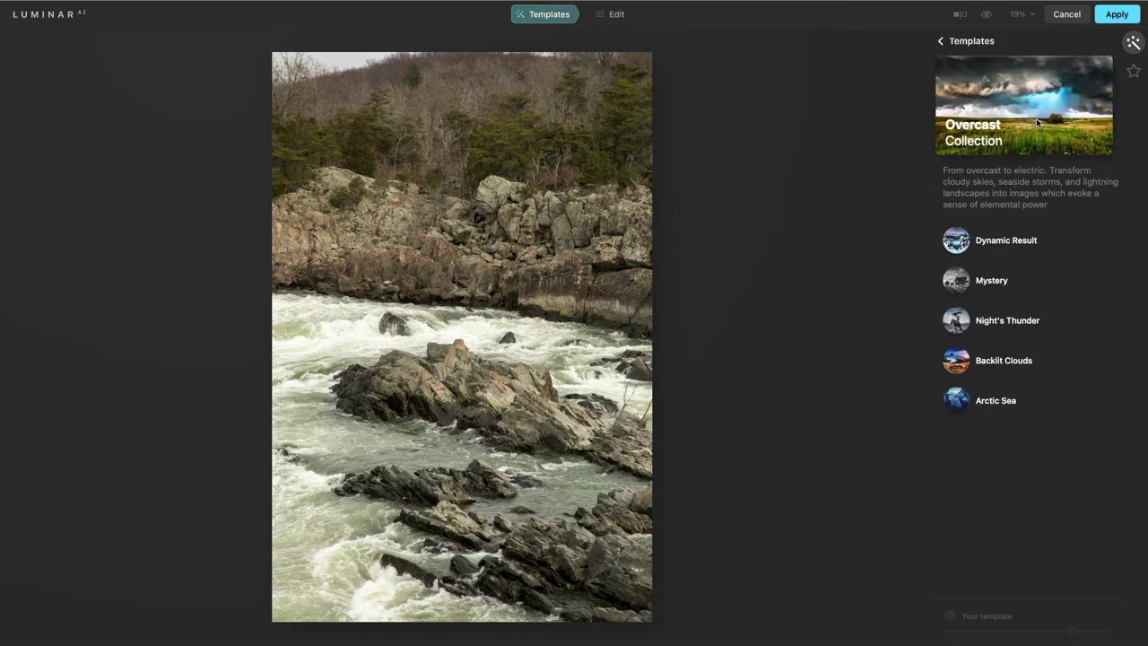
left_click(954, 248)
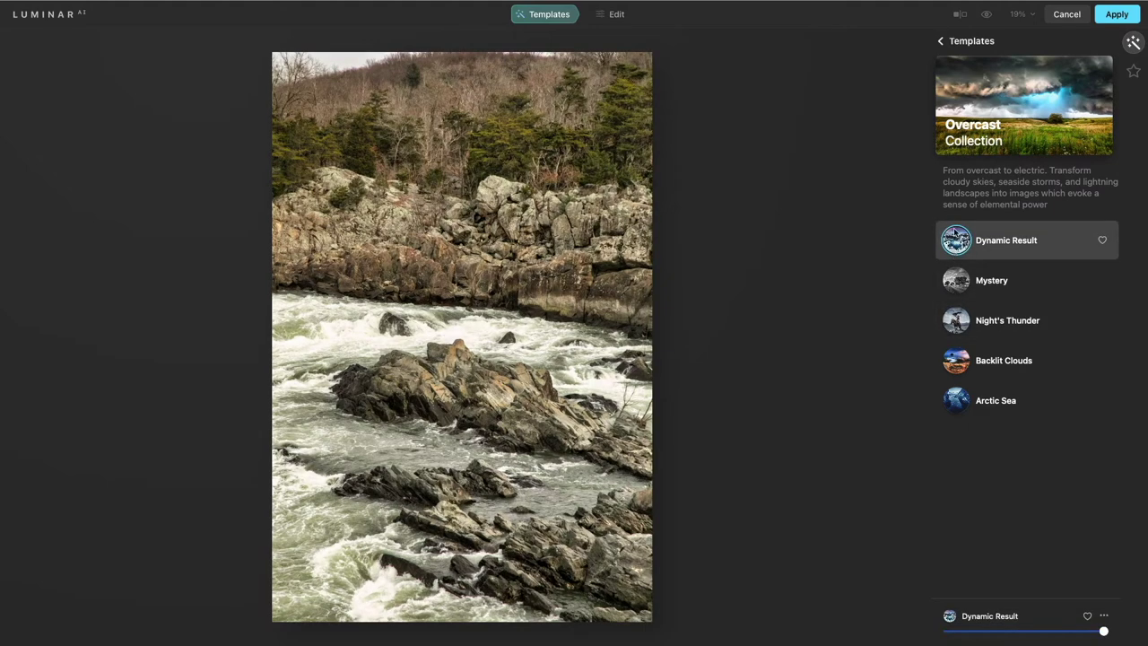
left_click(987, 16)
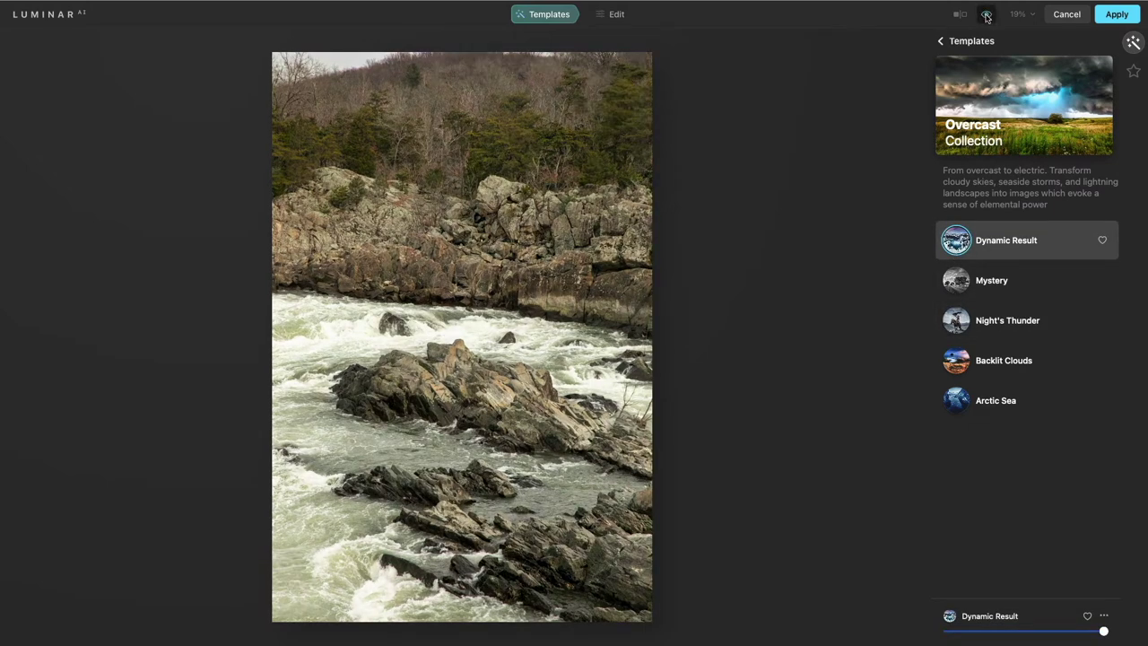
left_click(986, 16)
left_click(986, 16)
left_click(987, 16)
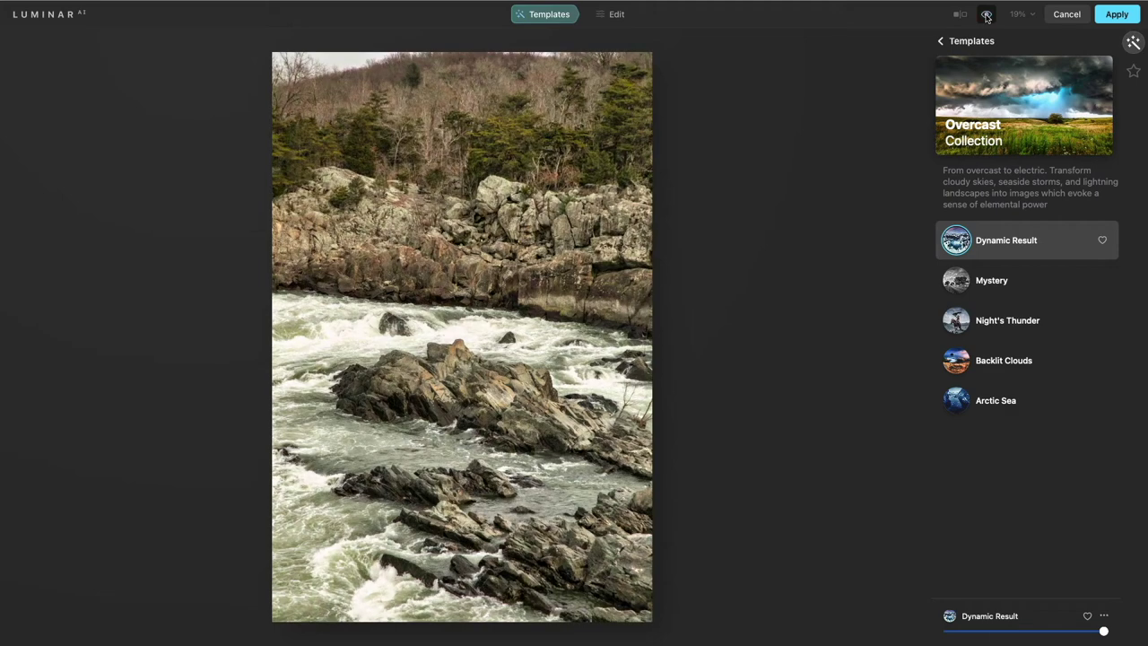
left_click(613, 14)
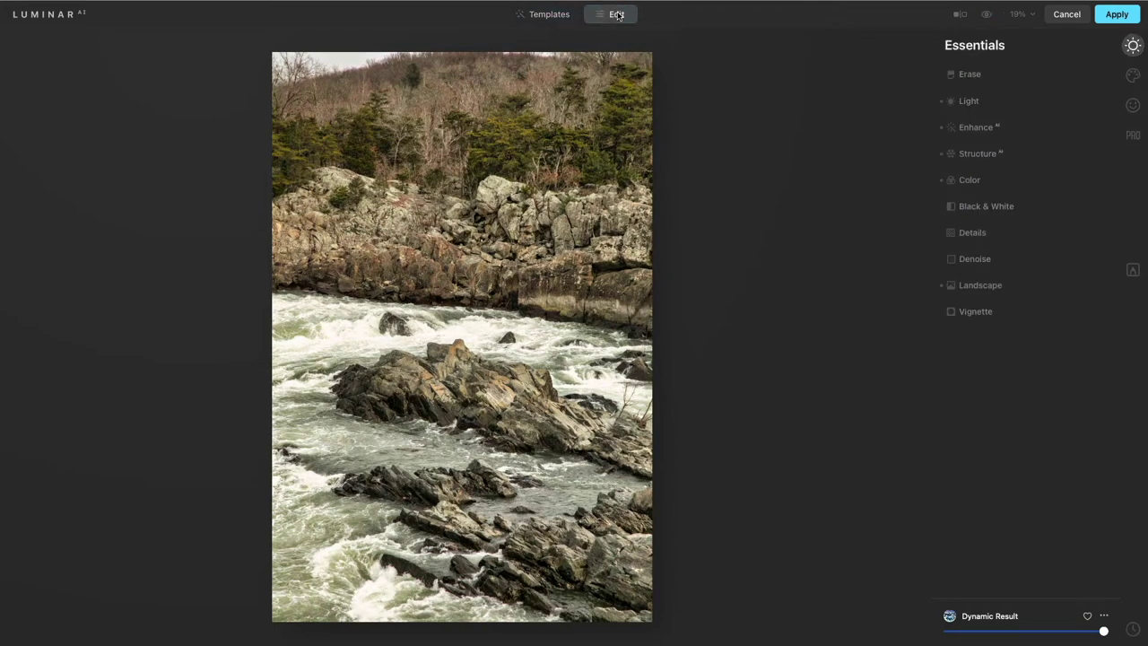
Set Enhance AI Accent to 74 and Structure AI Boost to 21.
left_click(953, 127)
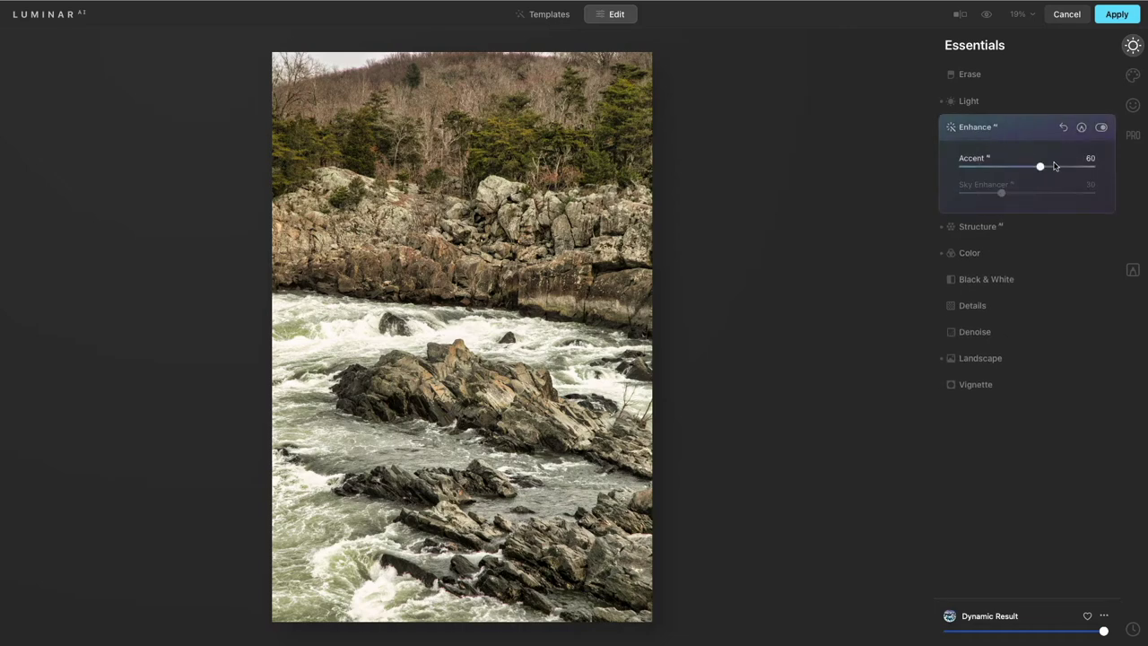
left_click_drag(1054, 167, 1058, 167)
left_click(1019, 226)
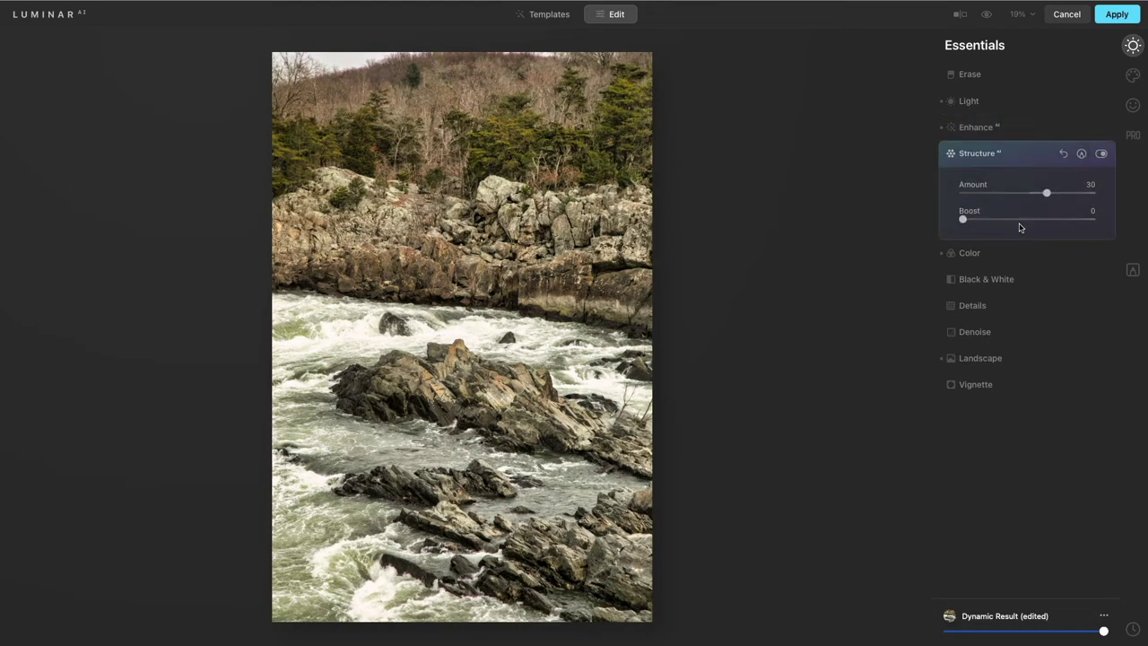
left_click(990, 221)
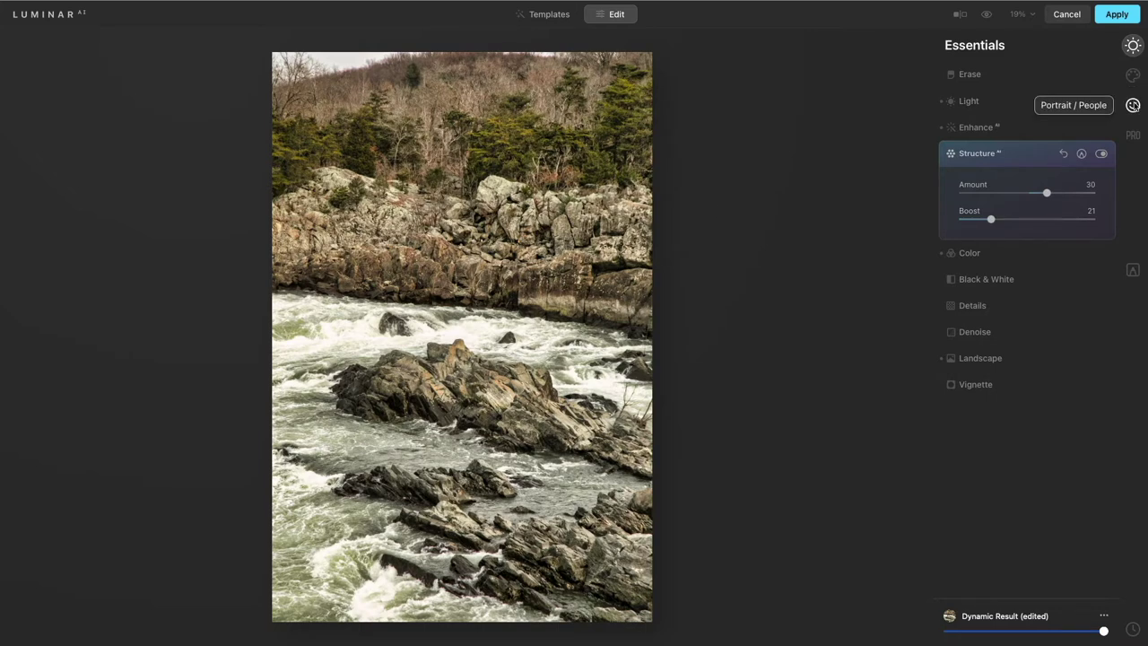
left_click(1132, 77)
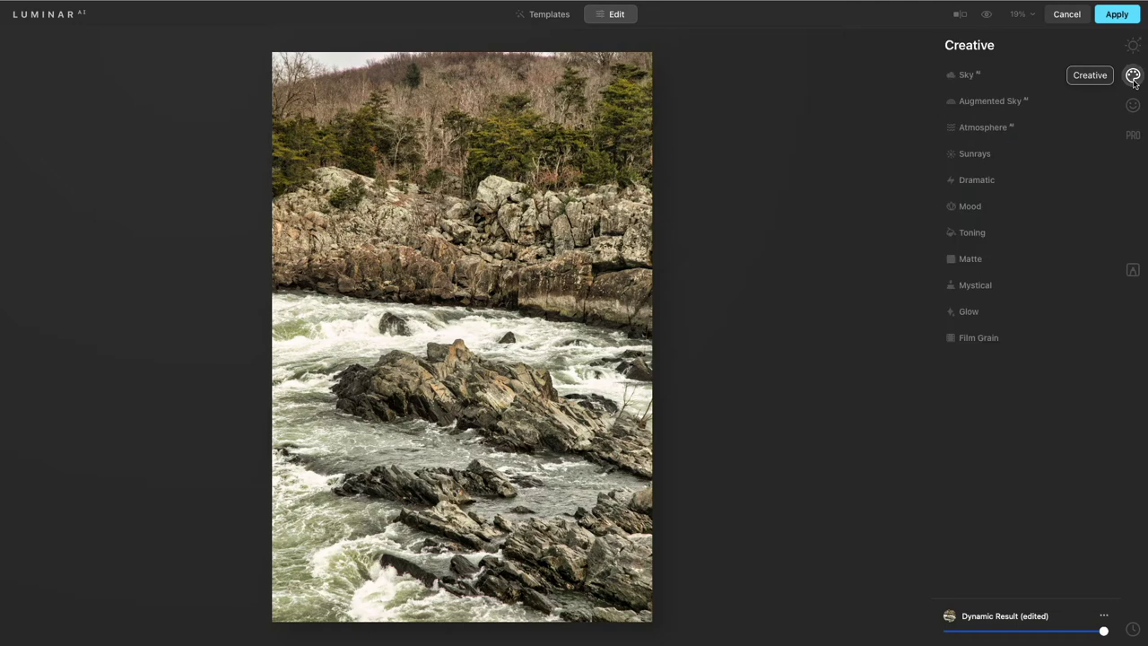
Add Atmosphere AI Layered Fog at Amount 78, Depth 79, Lightness 68, and compare it on and off.
left_click(1045, 131)
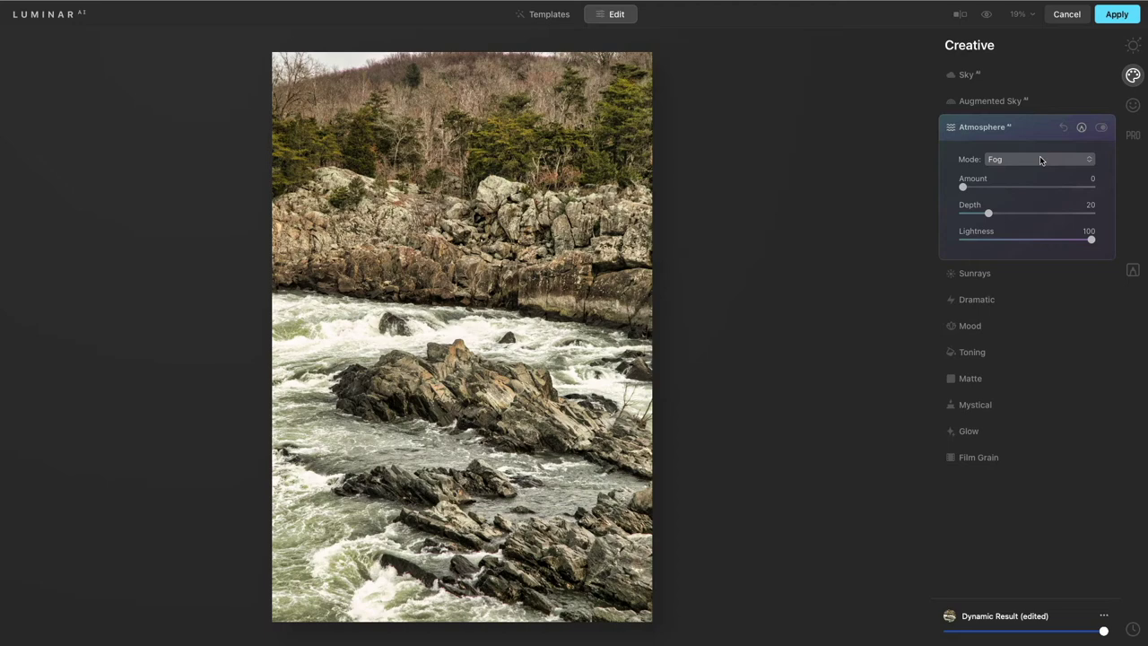
left_click(1040, 160)
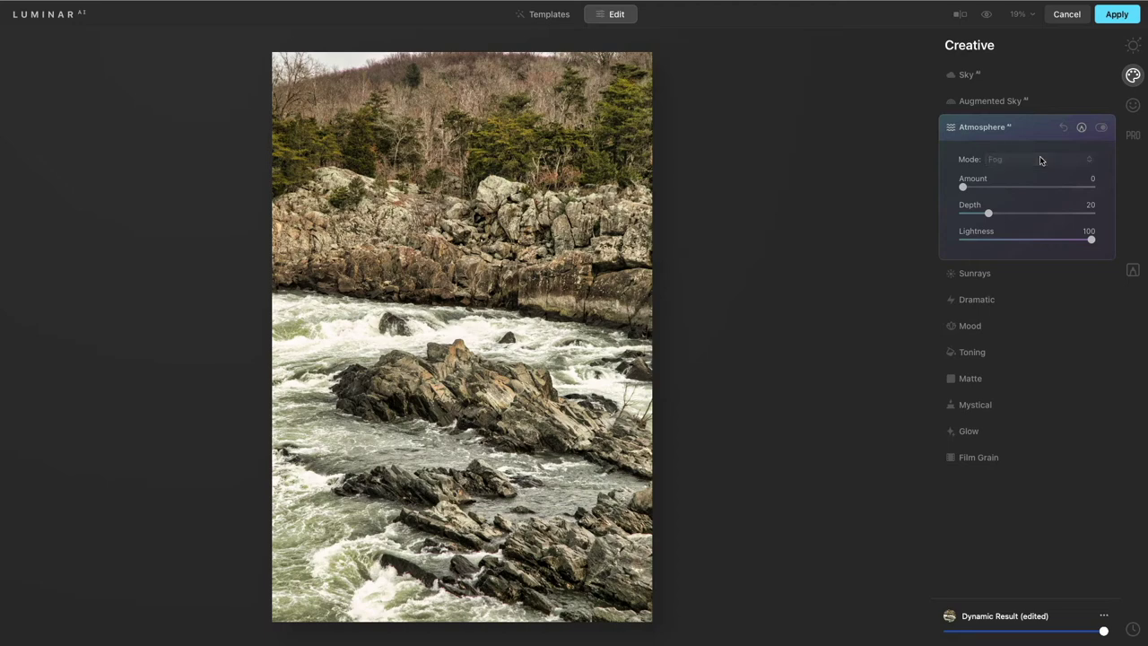
left_click(1040, 191)
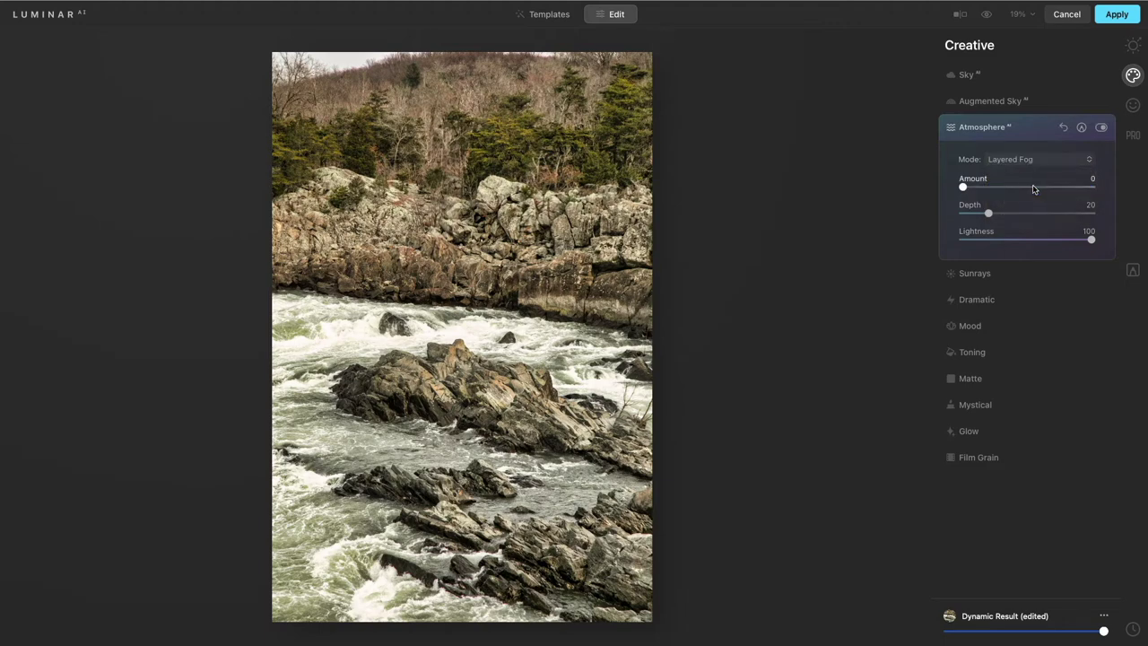
left_click_drag(983, 186, 1074, 193)
left_click_drag(993, 213, 1053, 243)
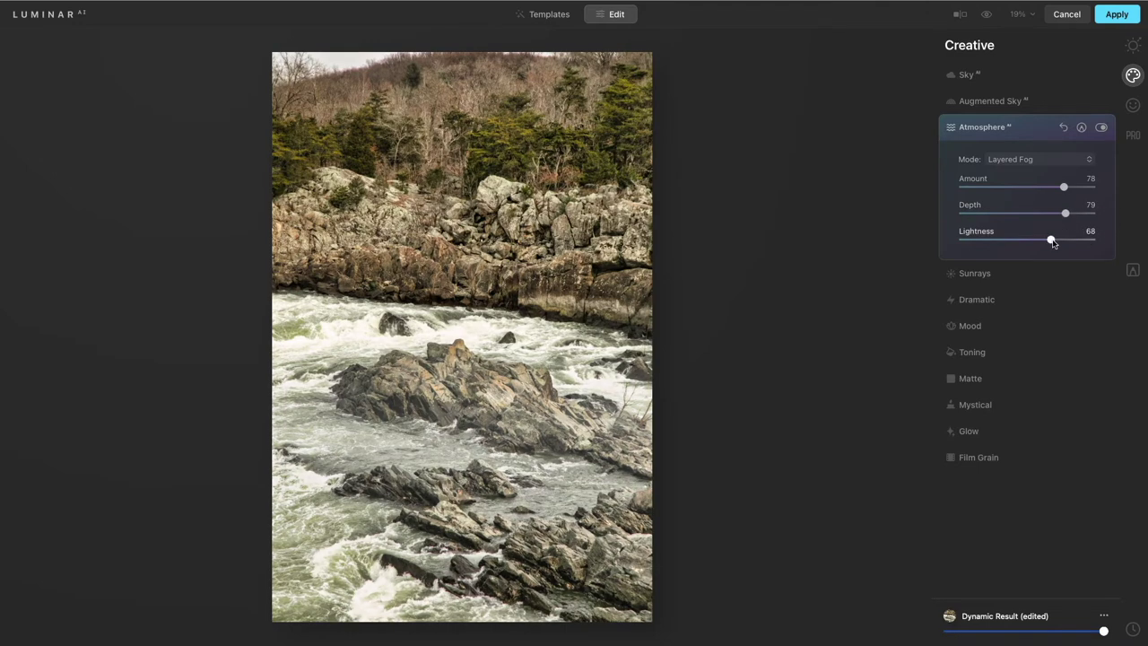
left_click(1102, 128)
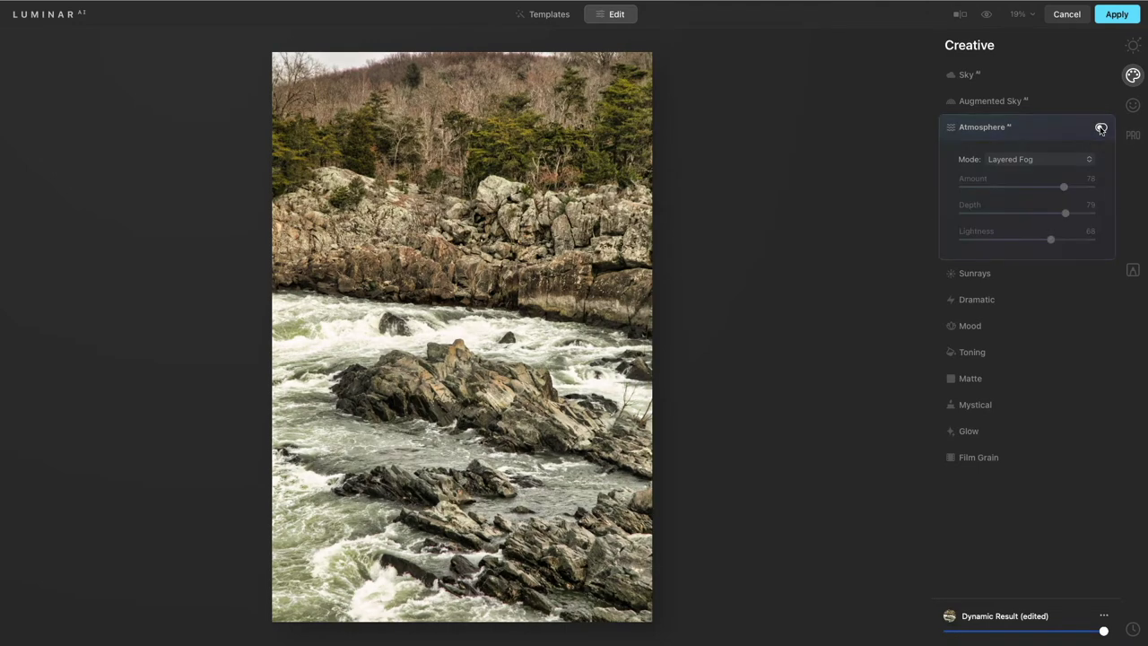
left_click(1102, 128)
left_click(1102, 129)
left_click(1101, 128)
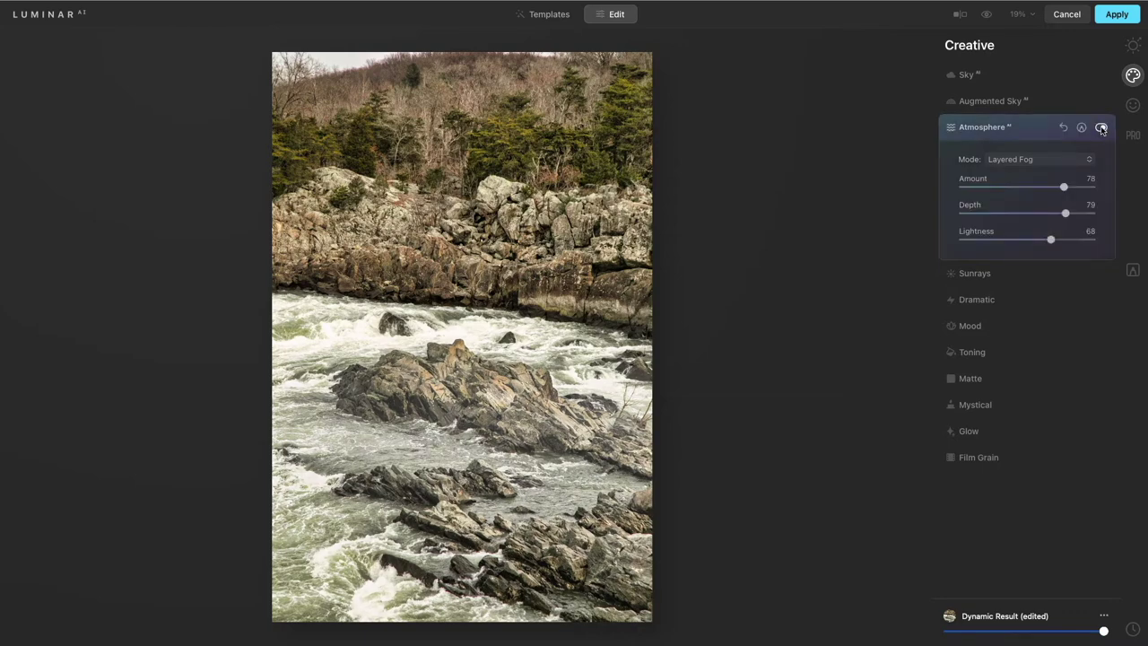
Set the Mystical effect's Amount to 28 and return to the Essentials tools.
left_click(999, 404)
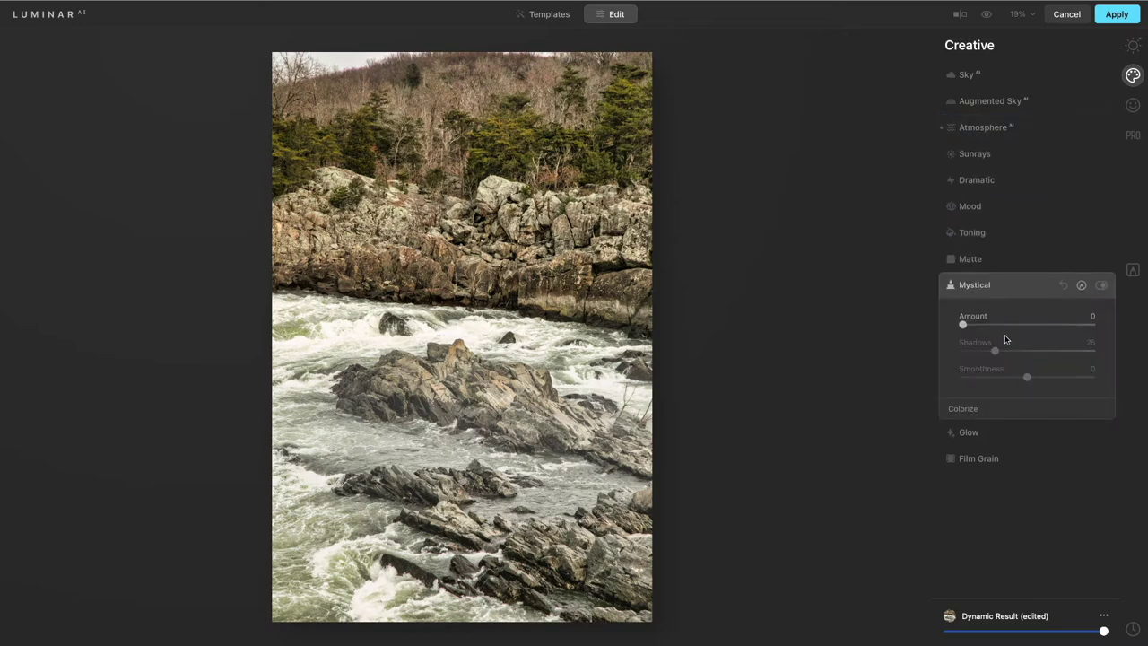
left_click(999, 329)
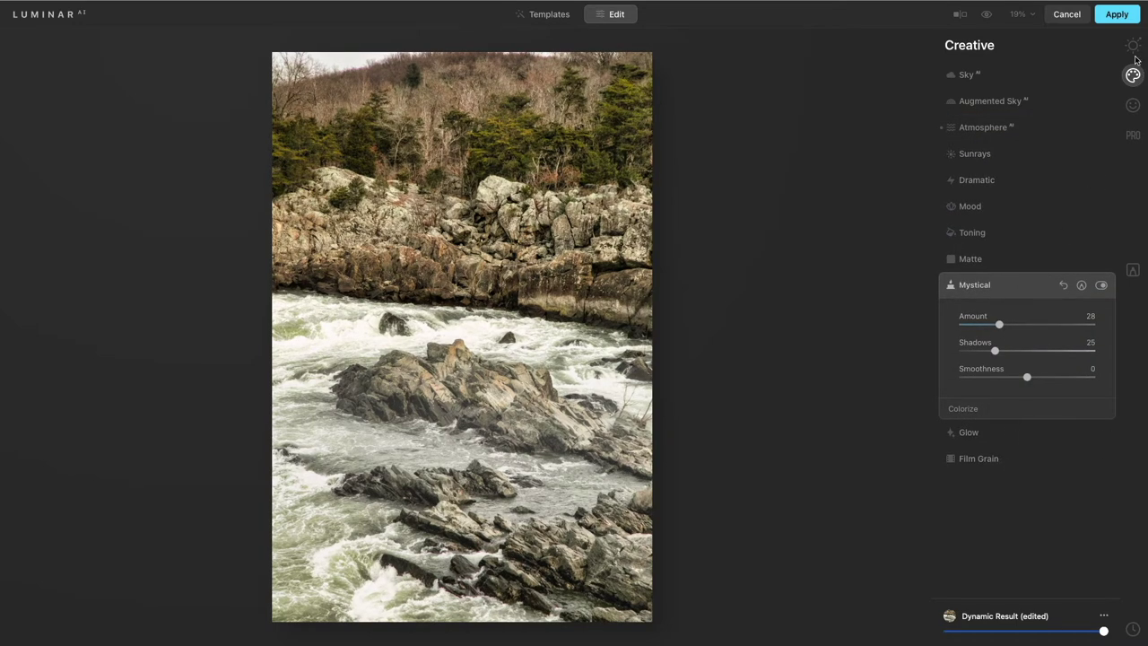
left_click(1132, 45)
left_click(996, 315)
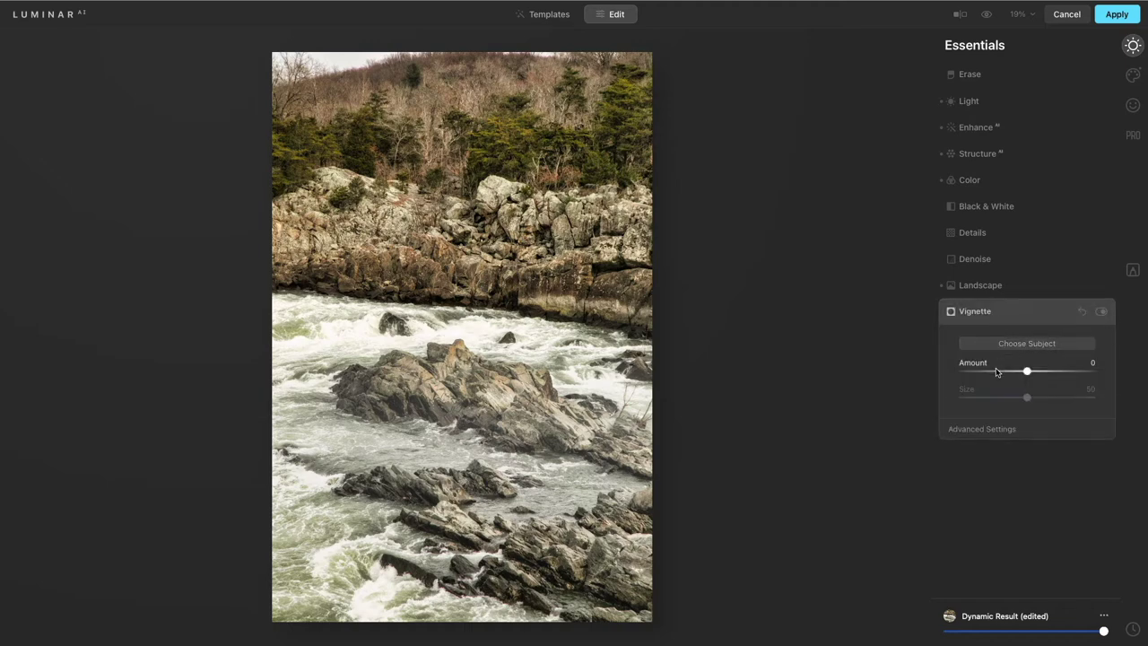
Apply a vignette at Amount -37 with Feather 40 and compare against the original.
left_click_drag(1027, 370, 1003, 371)
left_click(998, 428)
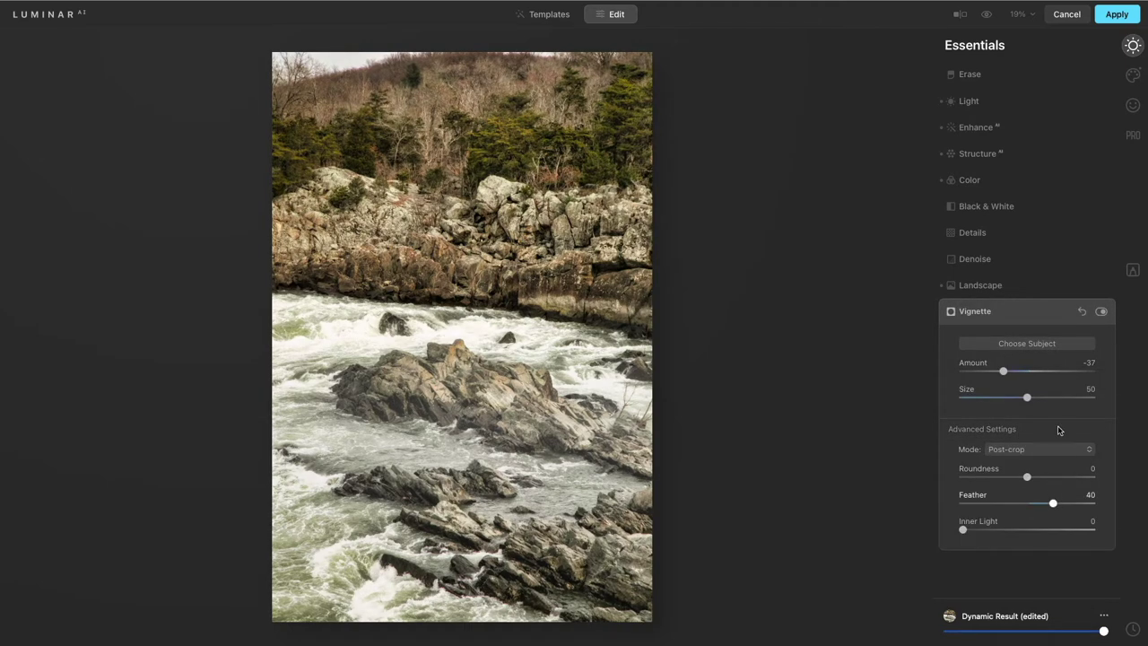
left_click(986, 14)
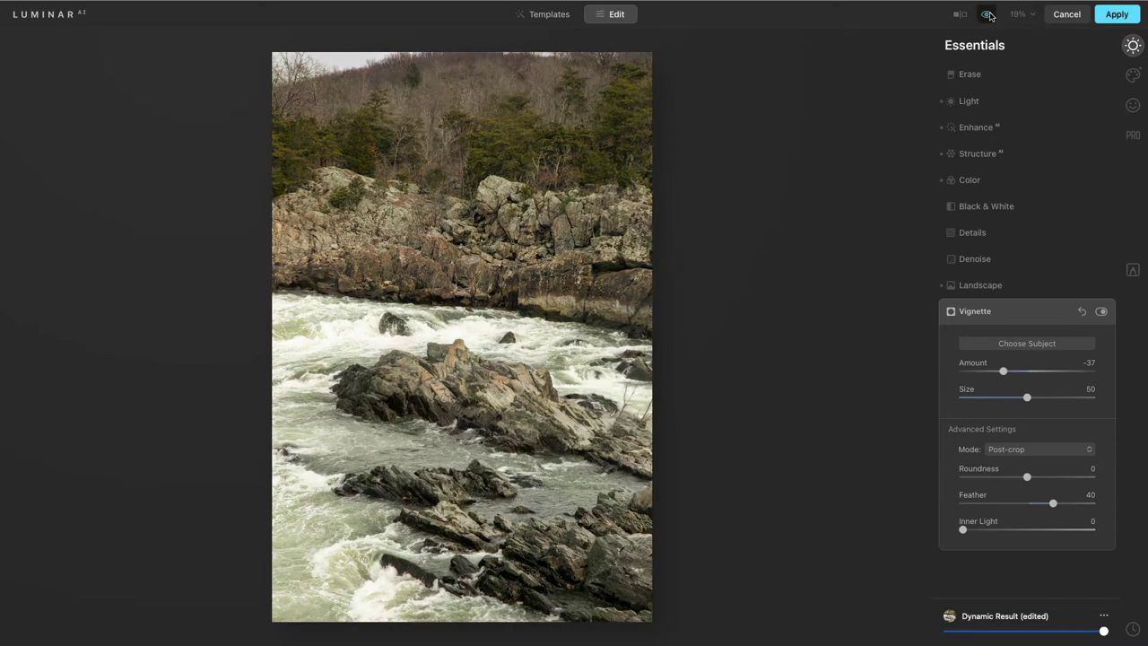
left_click(1004, 16)
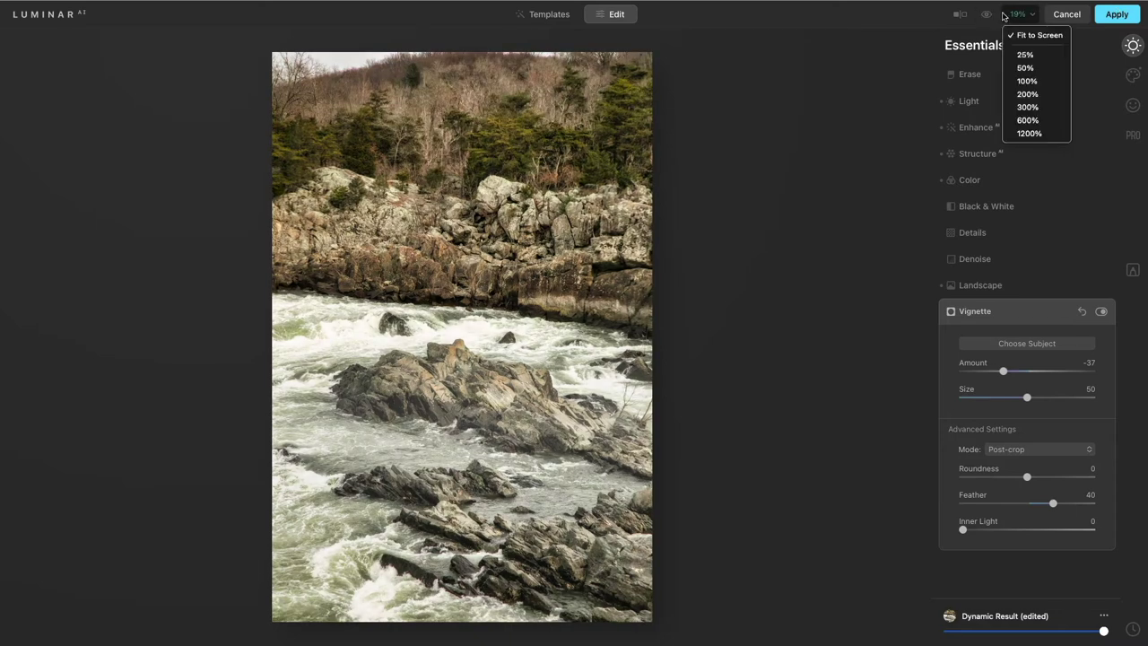
left_click(987, 15)
left_click(986, 14)
left_click(986, 15)
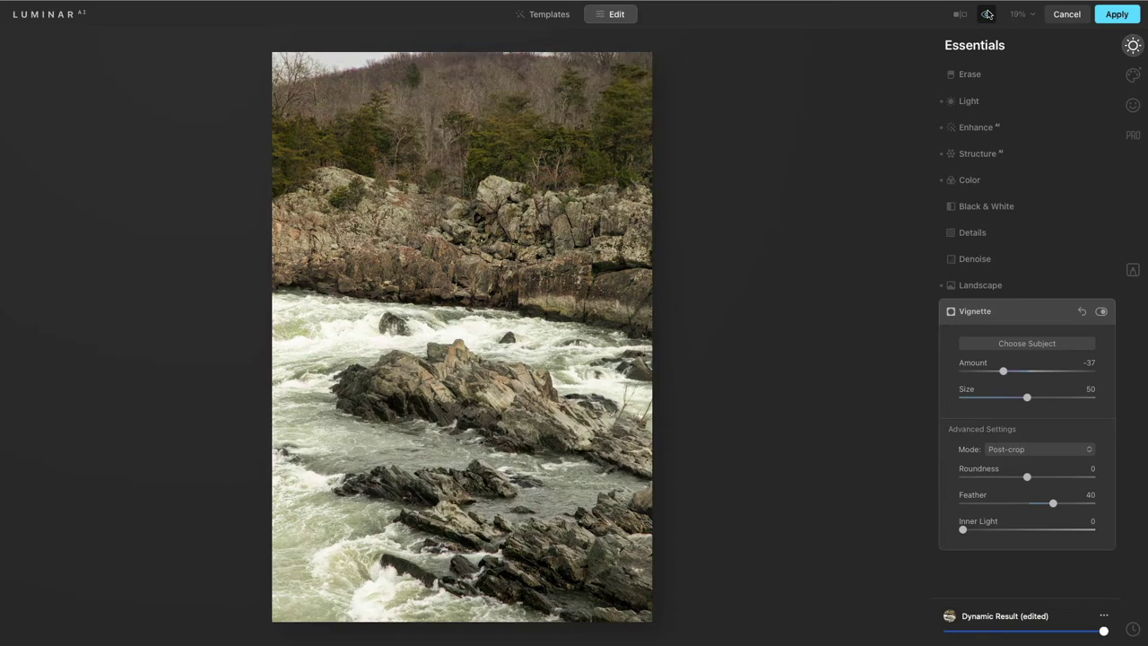
Apply the Luminar AI edits to Photoshop and toggle the Luminar AI smart filter to compare.
left_click(1117, 14)
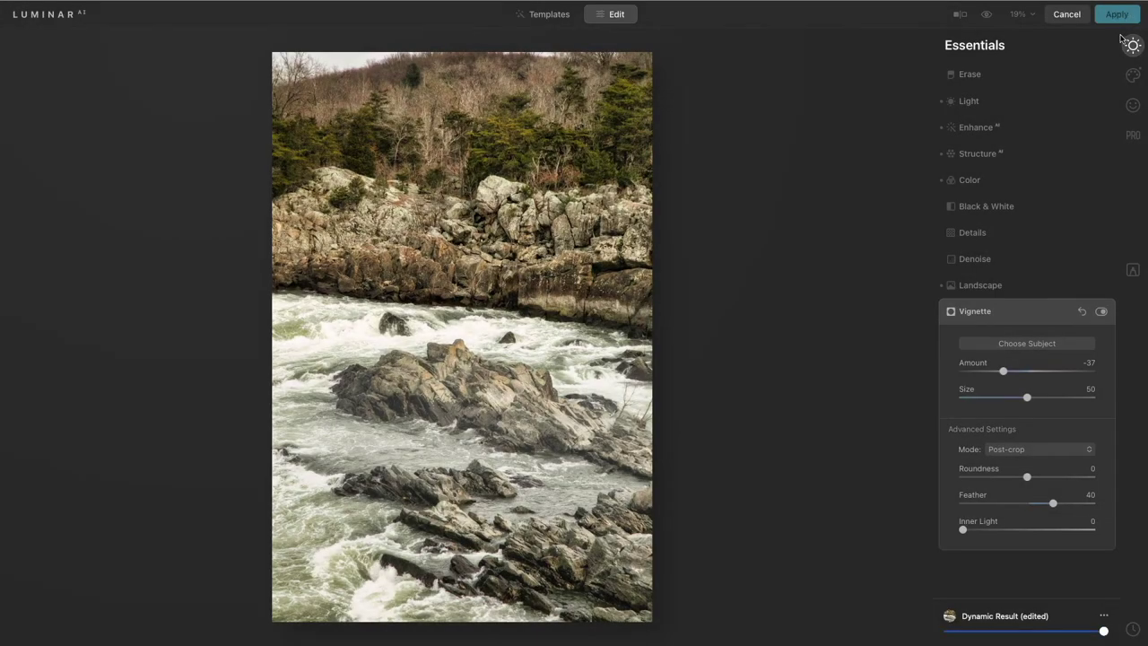
left_click(1117, 15)
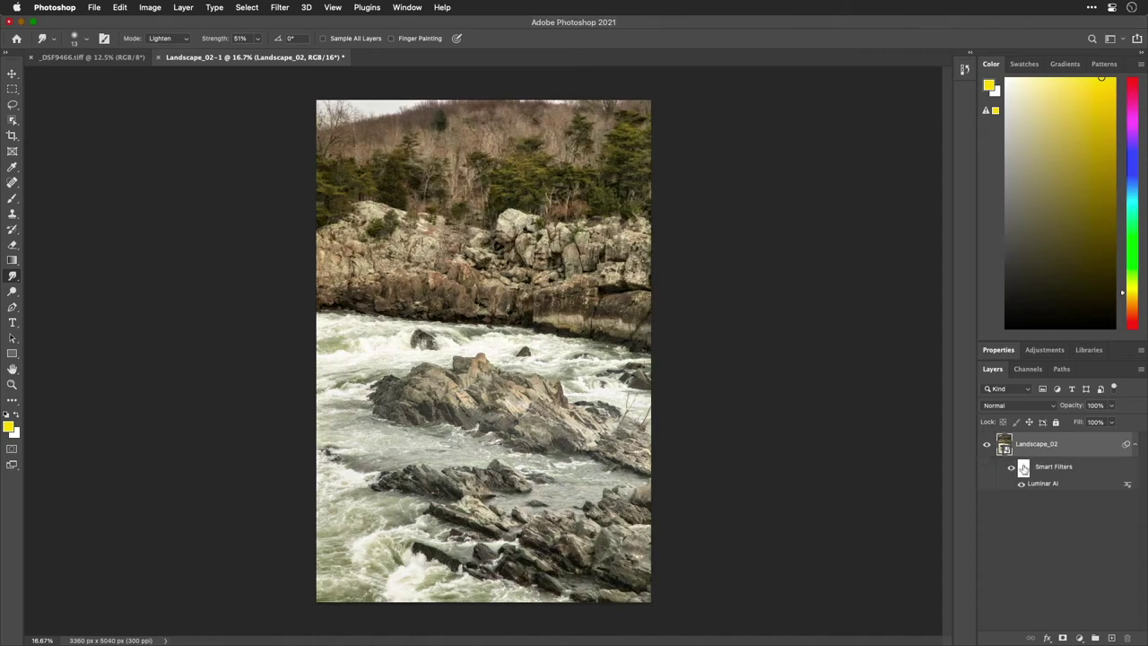
left_click(1011, 468)
left_click(96, 61)
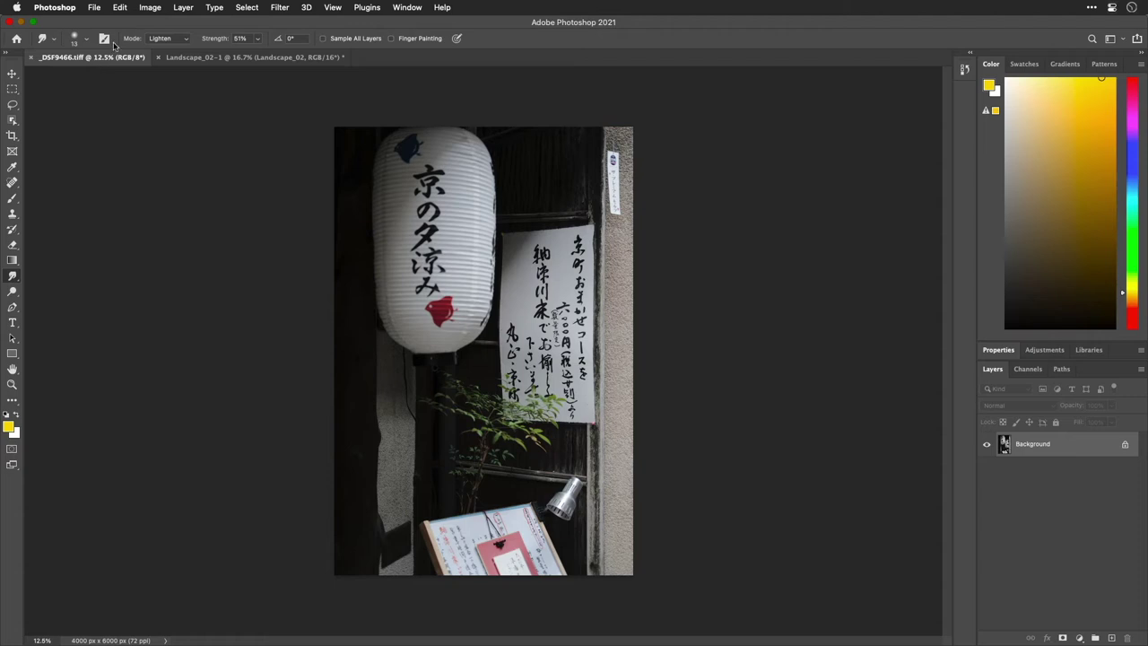
Convert the _DSF9466.tiff lantern photo's layer for Smart Filters.
left_click(277, 7)
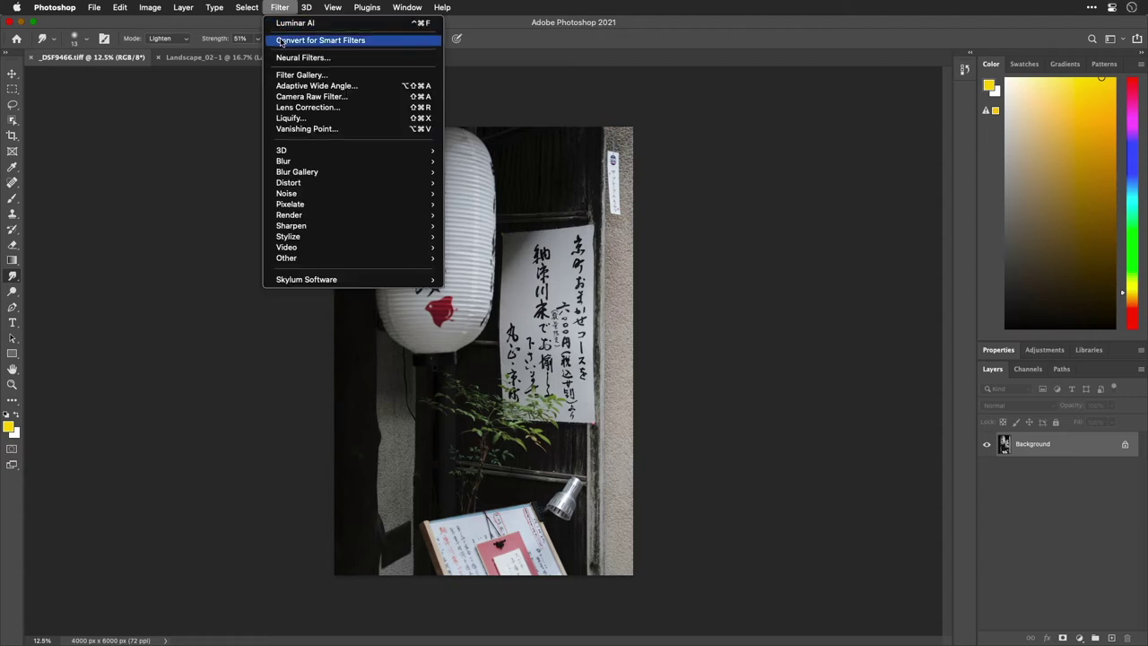
left_click(280, 41)
key("Return")
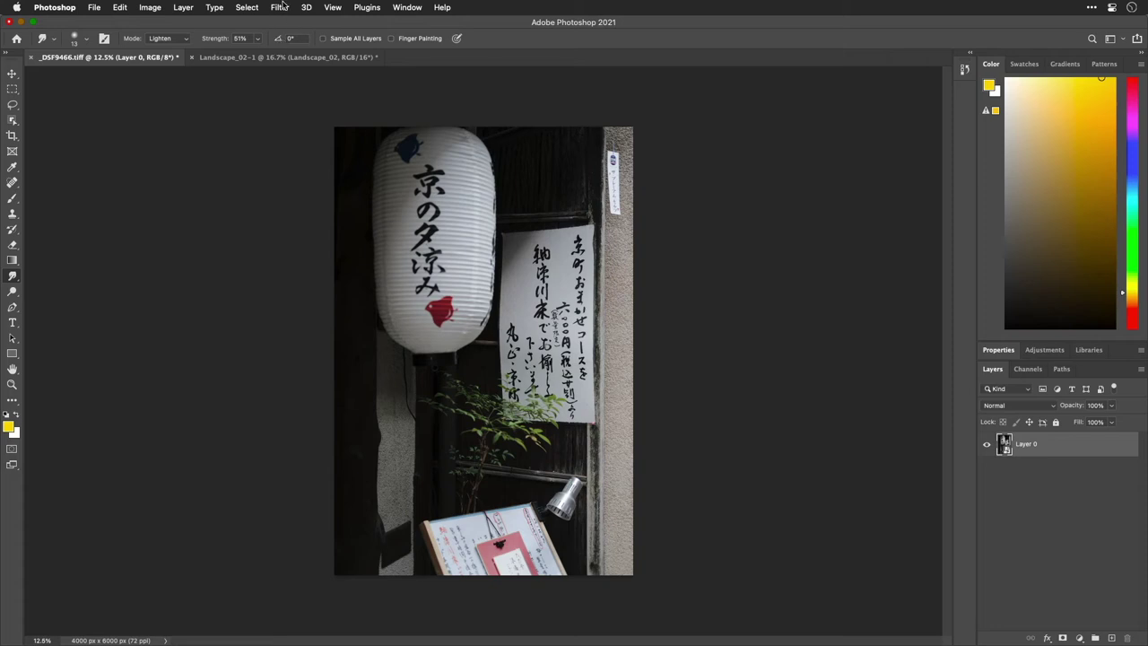
Launch Filter > Skylum Software > Luminar AI on the lantern photo.
left_click(280, 7)
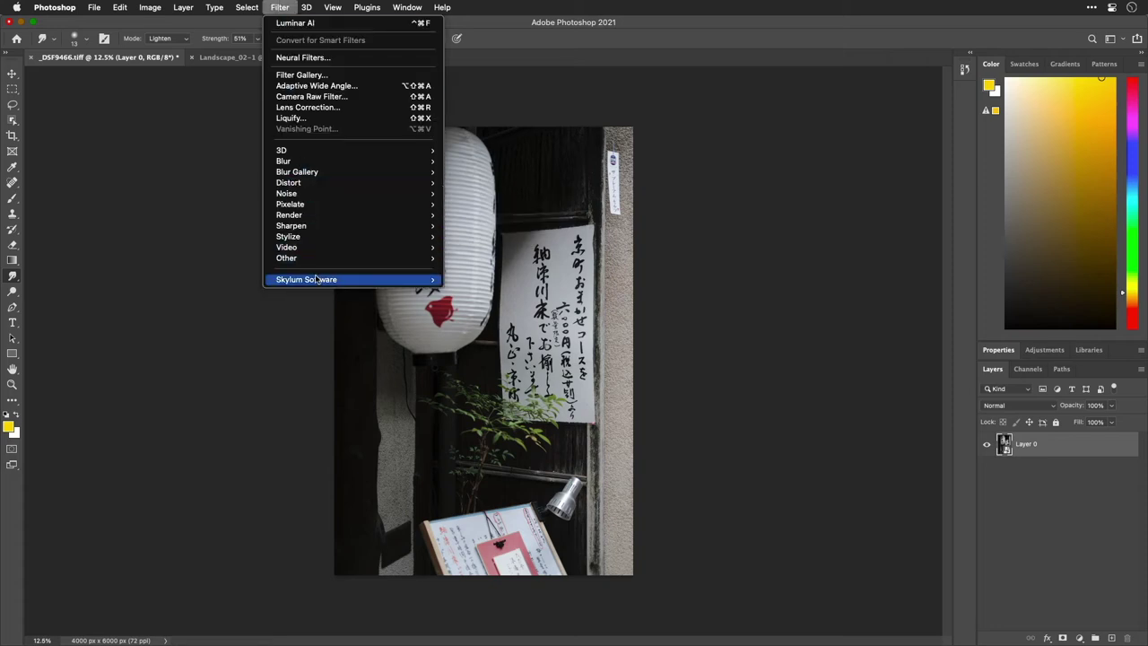
mouse_move(316, 280)
left_click(459, 296)
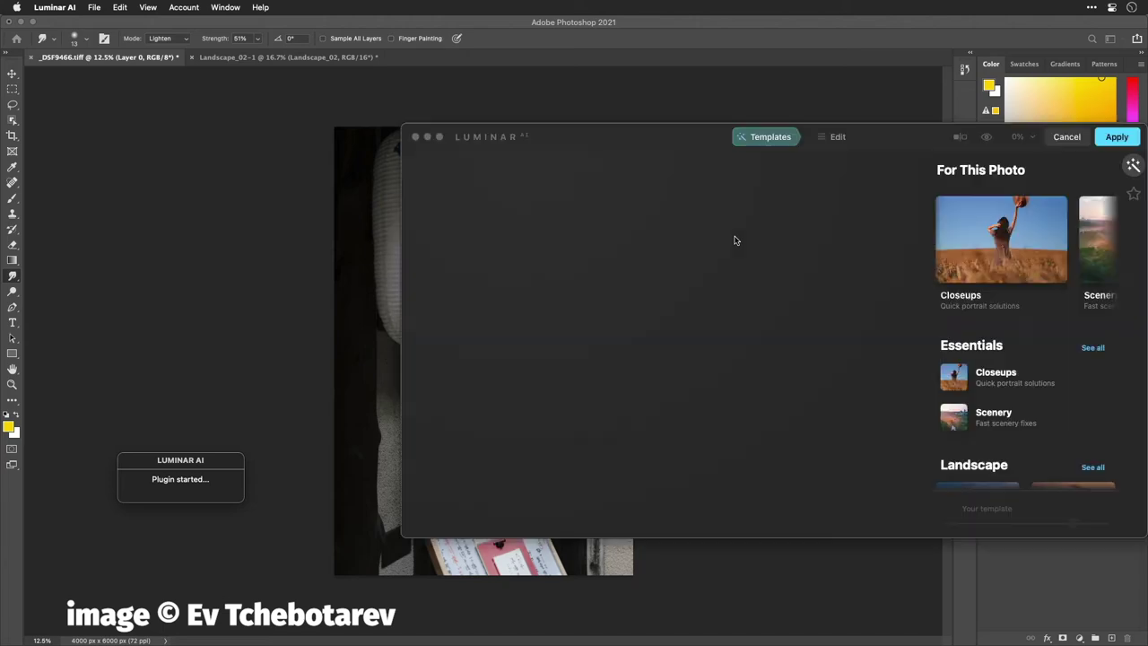
Maximize Luminar AI and apply the Filmatic collection's Comfort Mood template to the lantern photo.
left_click(439, 137)
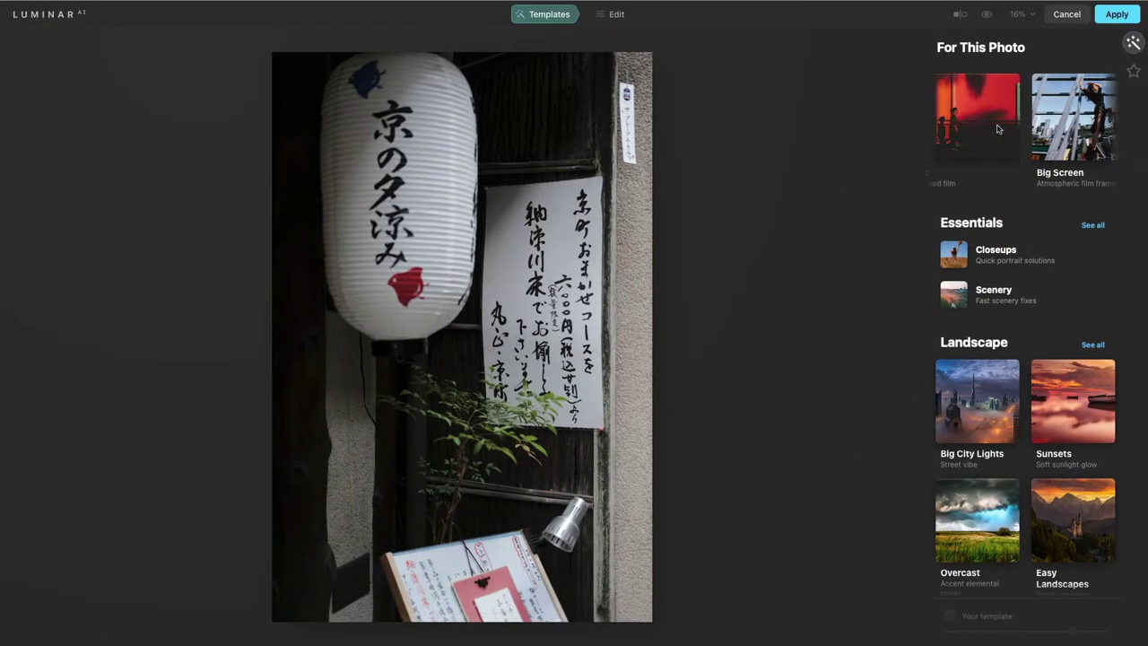
left_click(997, 128)
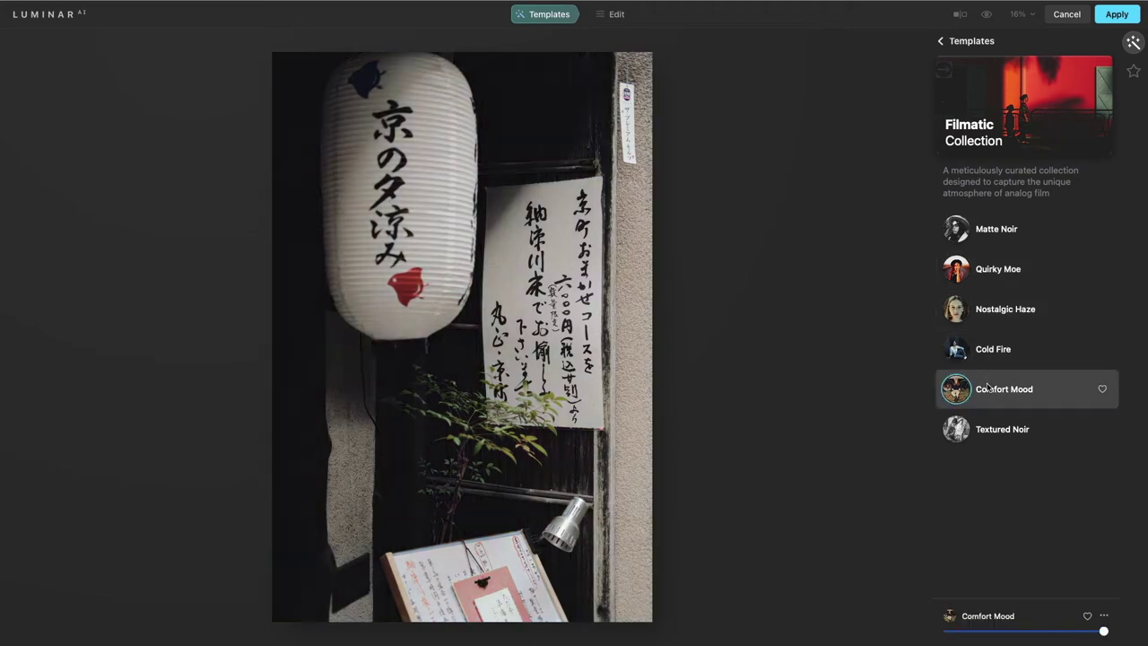
left_click(1012, 434)
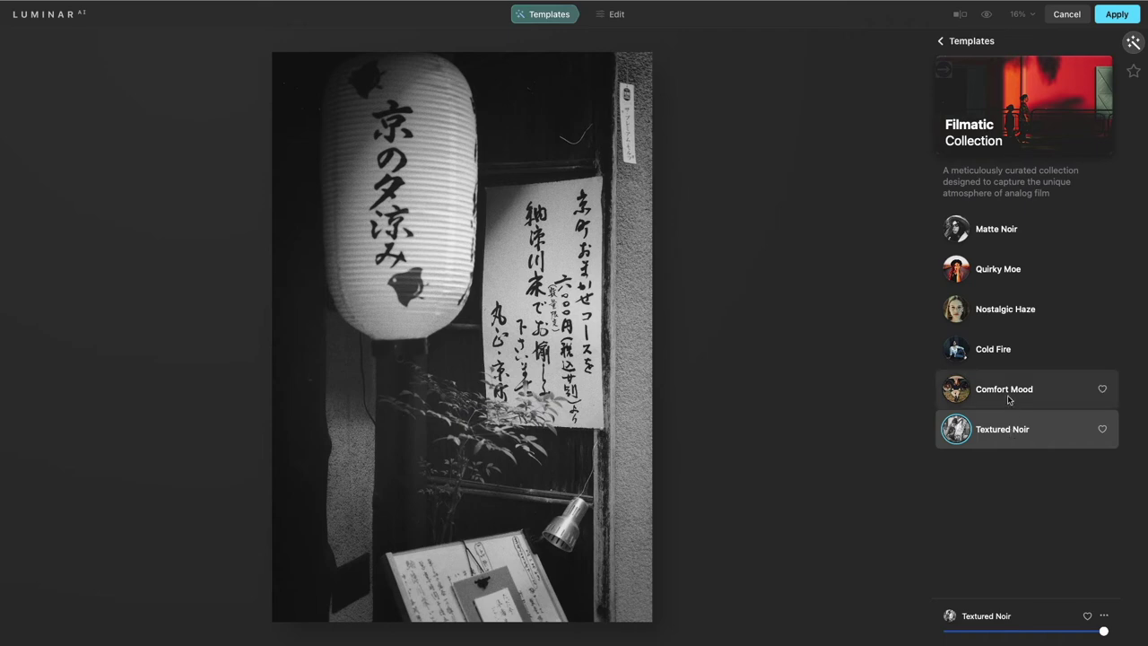
left_click(1009, 400)
left_click(613, 14)
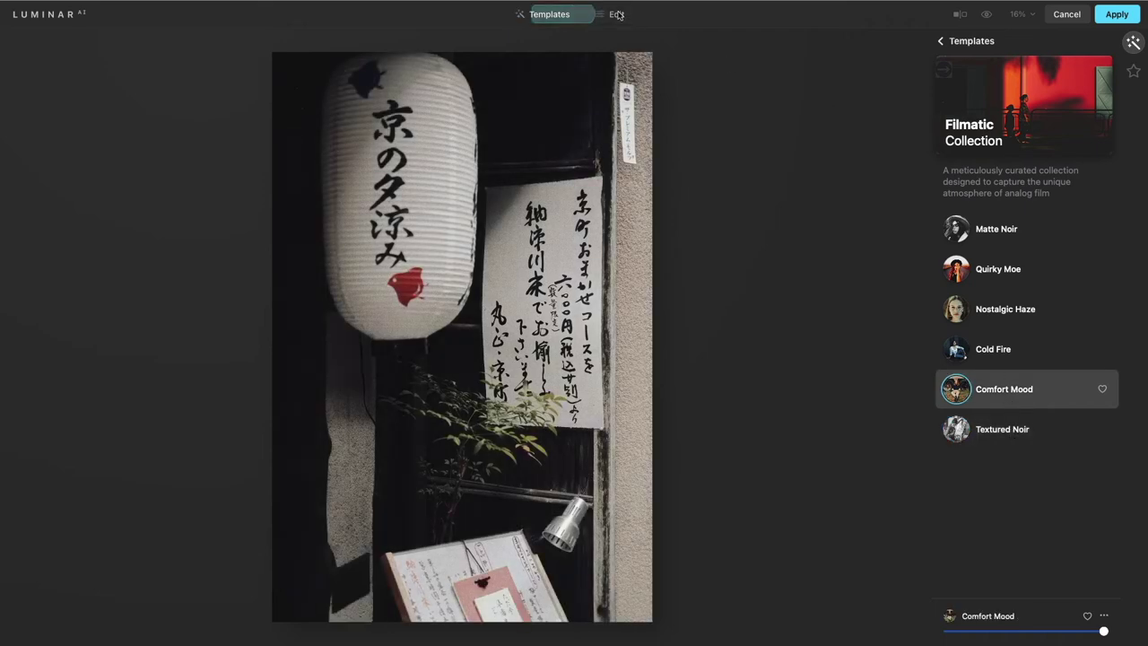
In Essentials, boost Enhance Accent and adjust the Structure amount.
left_click(990, 132)
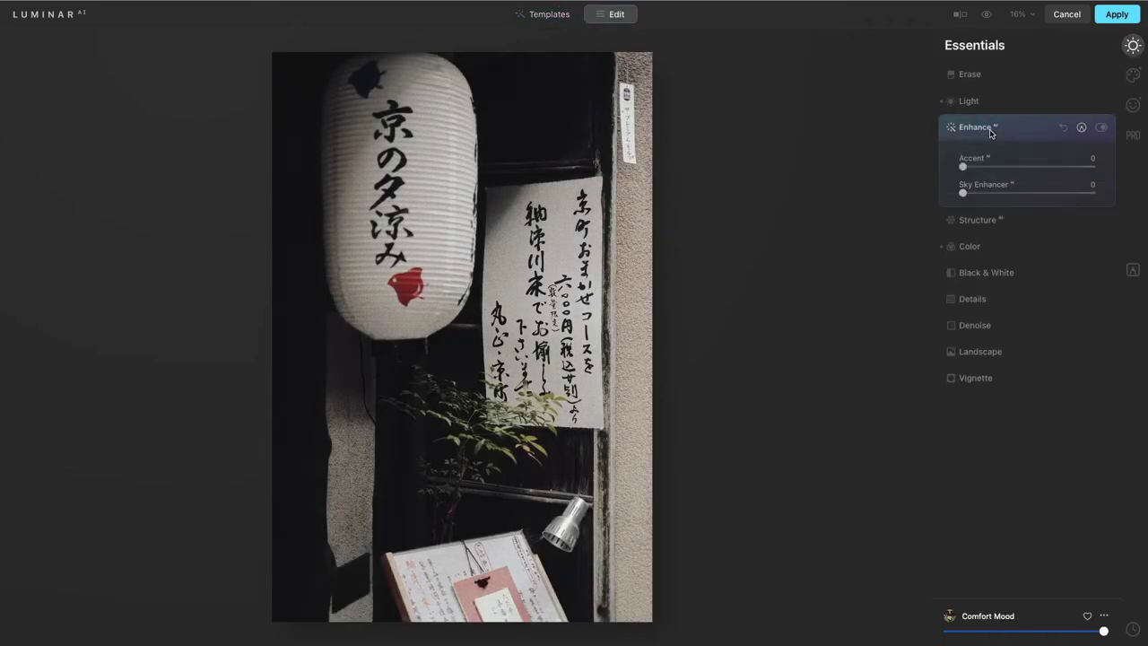
left_click_drag(1009, 168, 1051, 198)
left_click(1002, 226)
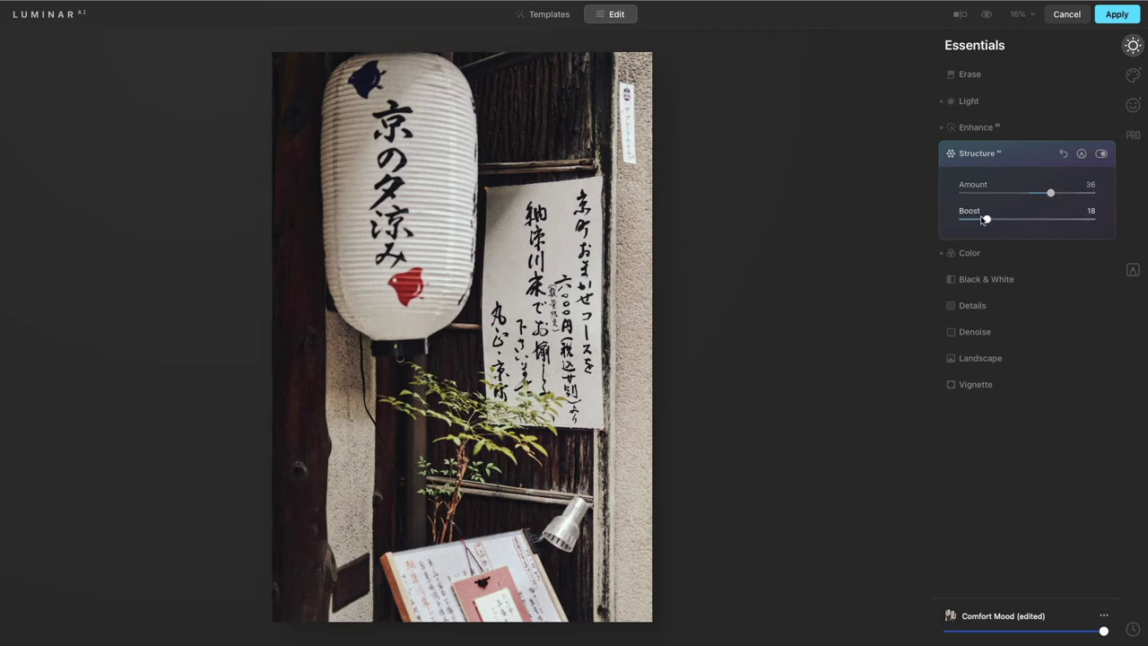
left_click_drag(982, 220, 959, 221)
Set Details to Medium 35, Large 37 and Sharpen 34.
left_click(986, 307)
left_click_drag(1027, 298, 1058, 298)
scroll(371, 196, "up", 3)
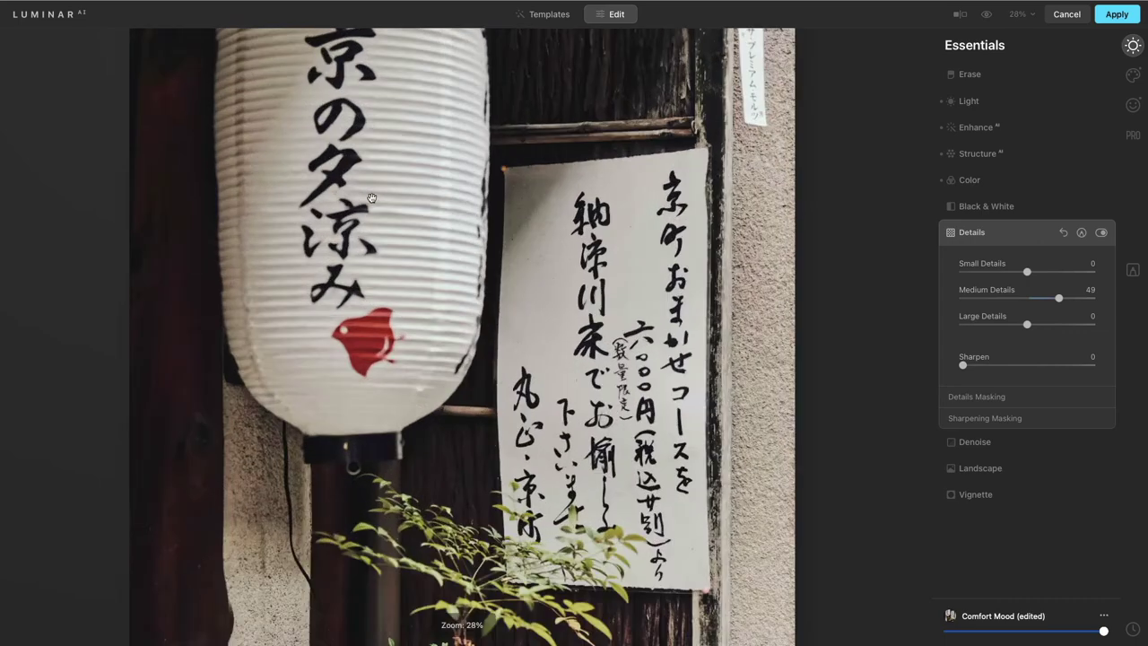
mouse_move(1057, 299)
left_mouse_down()
mouse_move(983, 299)
mouse_move(1075, 304)
left_mouse_up()
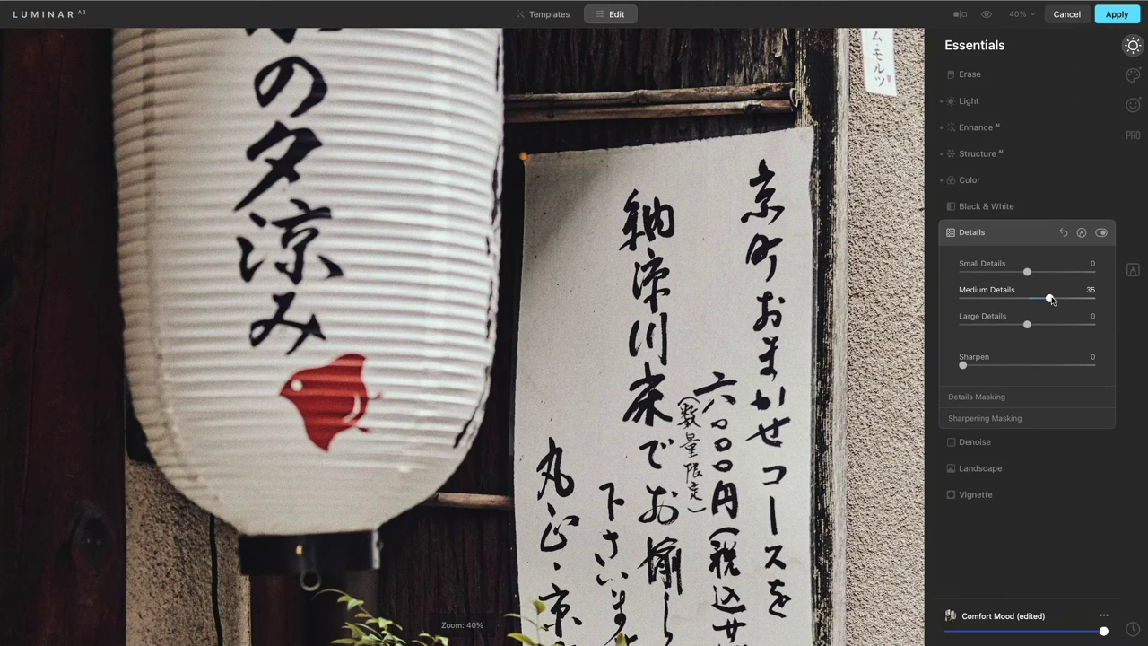
left_click_drag(1043, 331, 1060, 330)
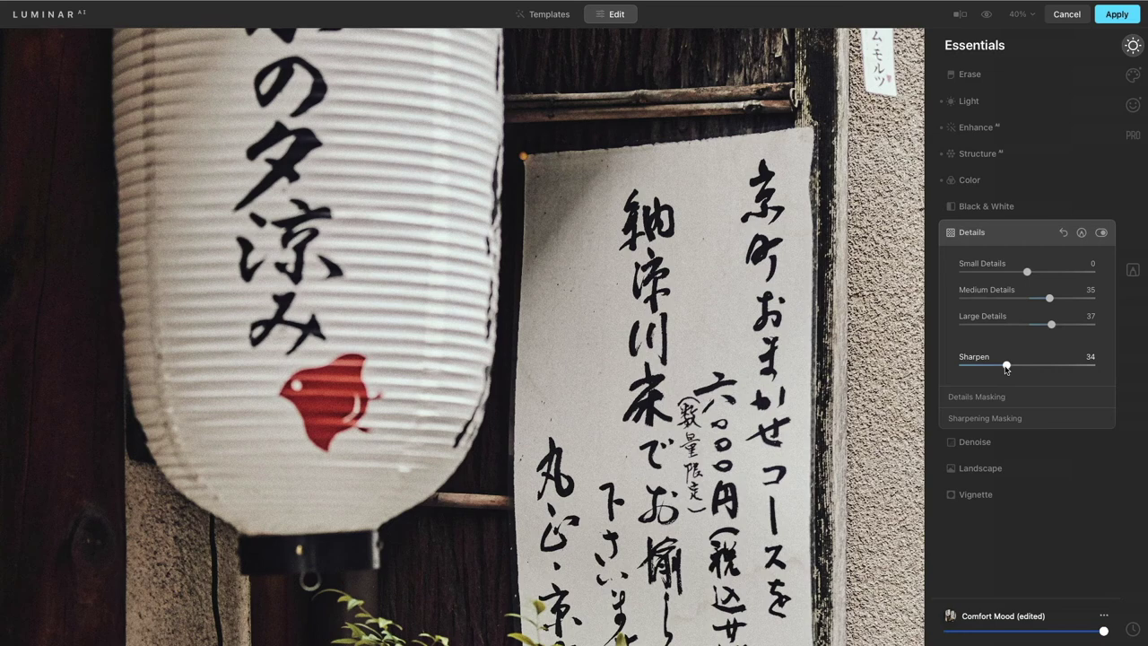
left_click(728, 394)
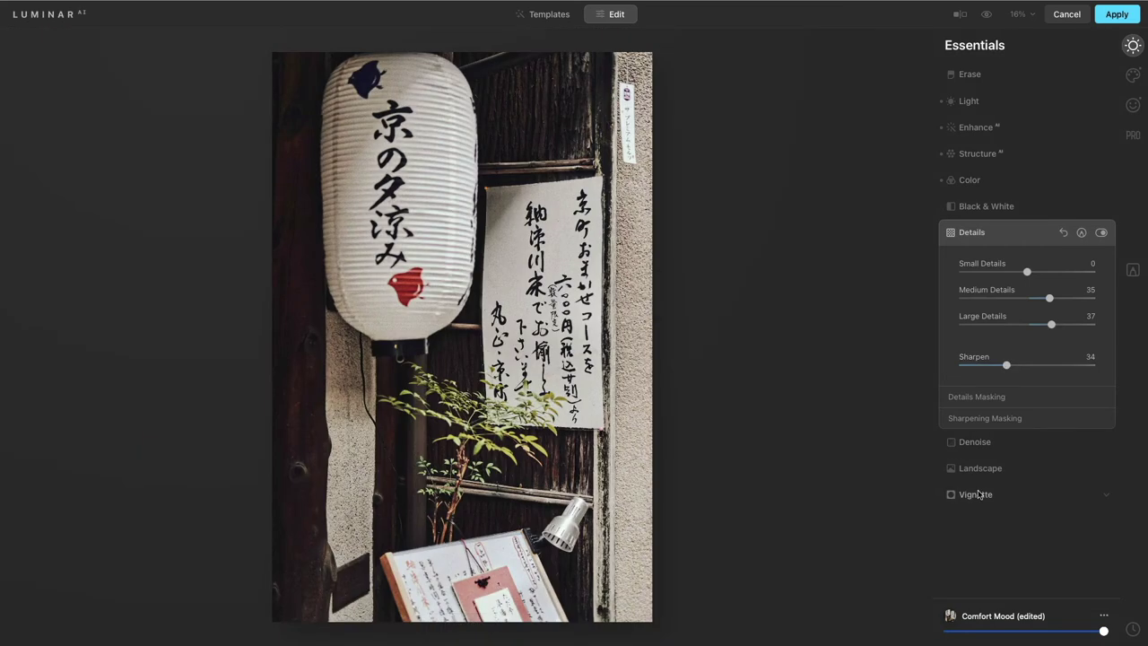
left_click(1132, 270)
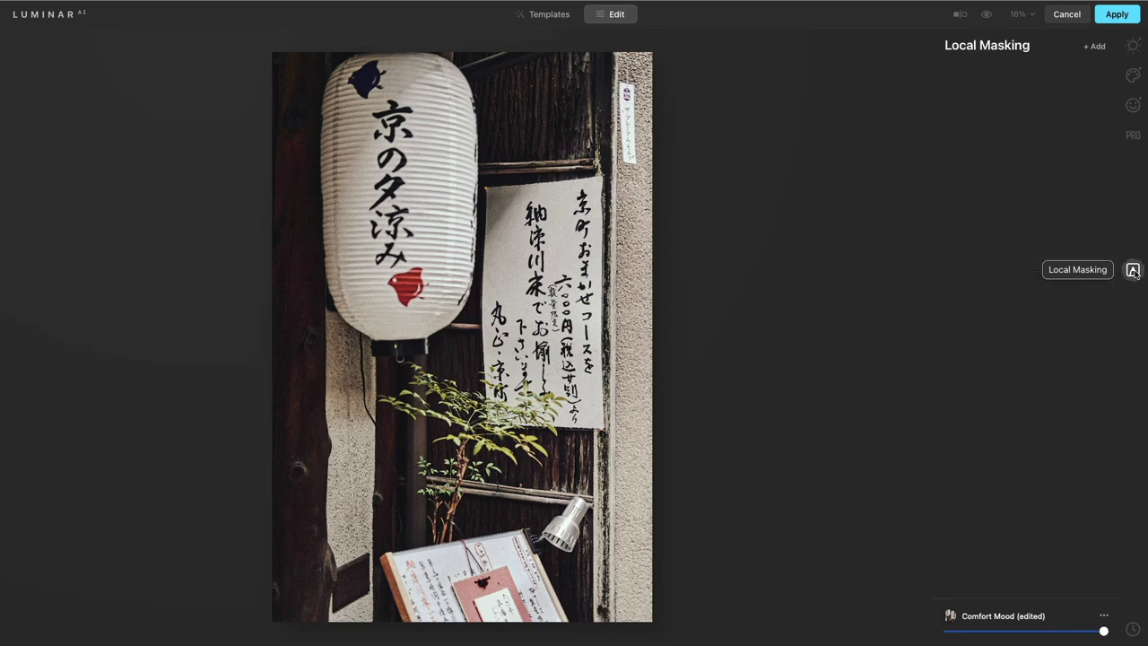
Add a basic gradient mask from the lower-left with Exposure -2.10 and Warmth 30.
left_click(1096, 48)
left_click(1077, 57)
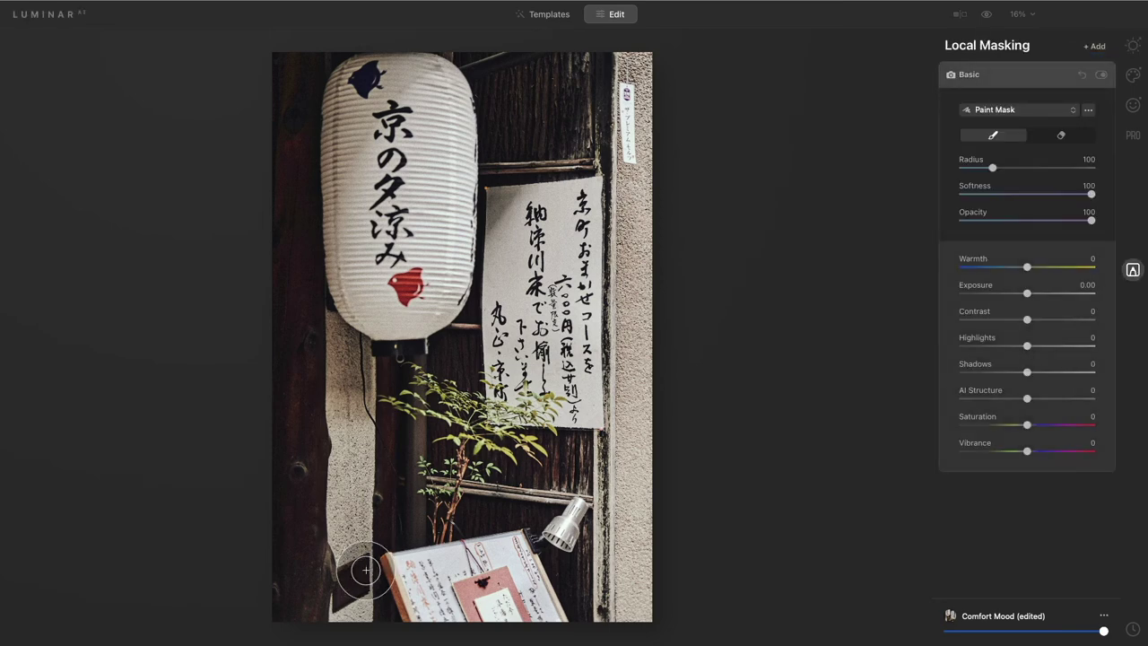
left_click(994, 110)
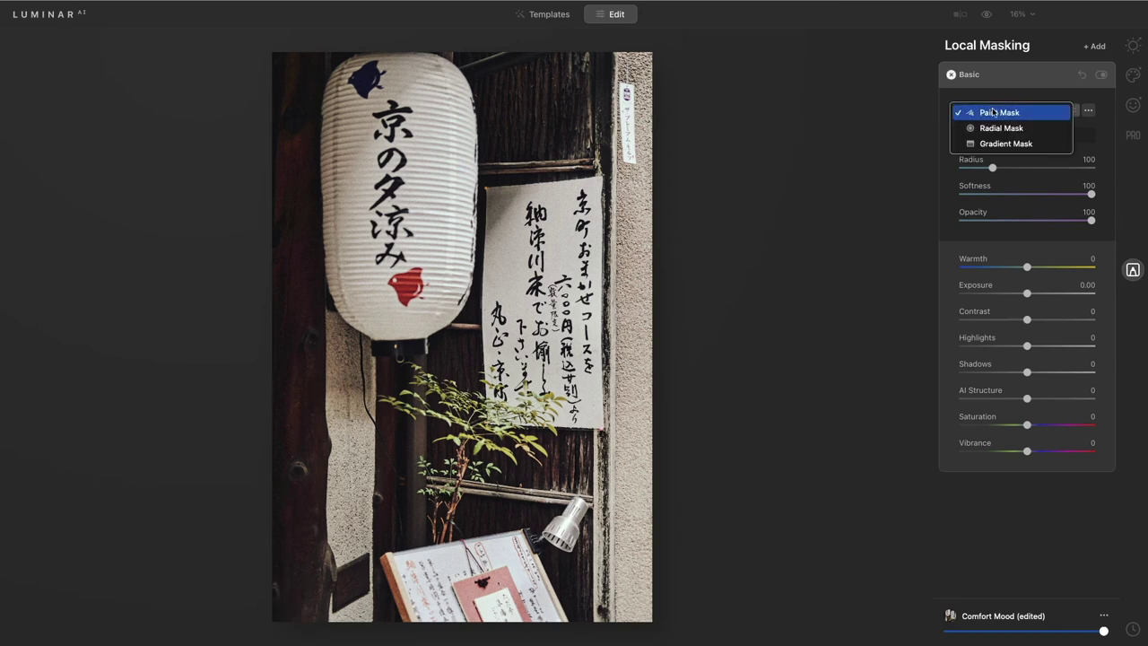
left_click(992, 144)
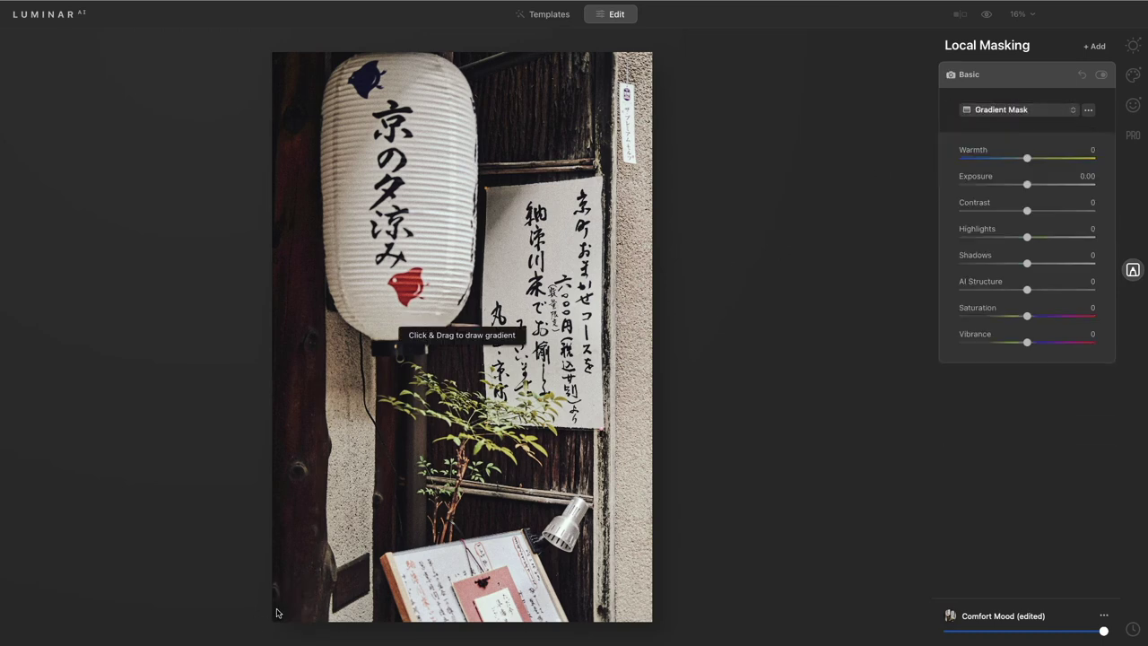
mouse_move(317, 544)
left_mouse_down()
mouse_move(390, 479)
mouse_move(656, 318)
mouse_move(673, 352)
left_mouse_up()
left_click_drag(1027, 184, 1000, 187)
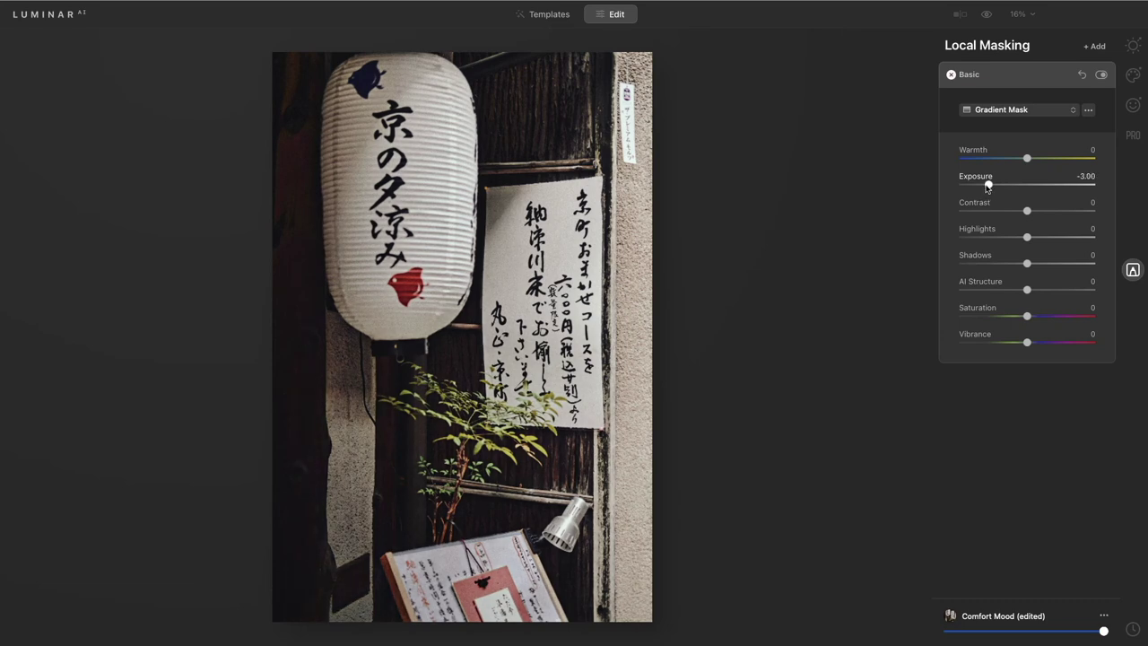
left_click_drag(1028, 158, 1062, 163)
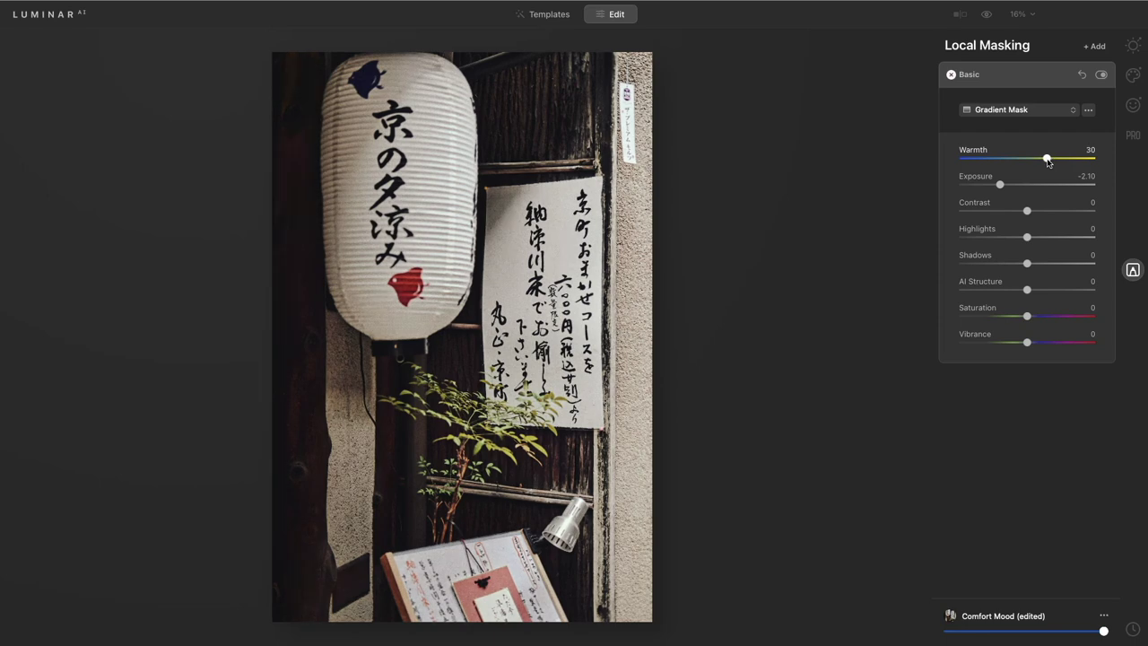
Switch from Local Masking back to the Essentials tool list.
left_click(1132, 45)
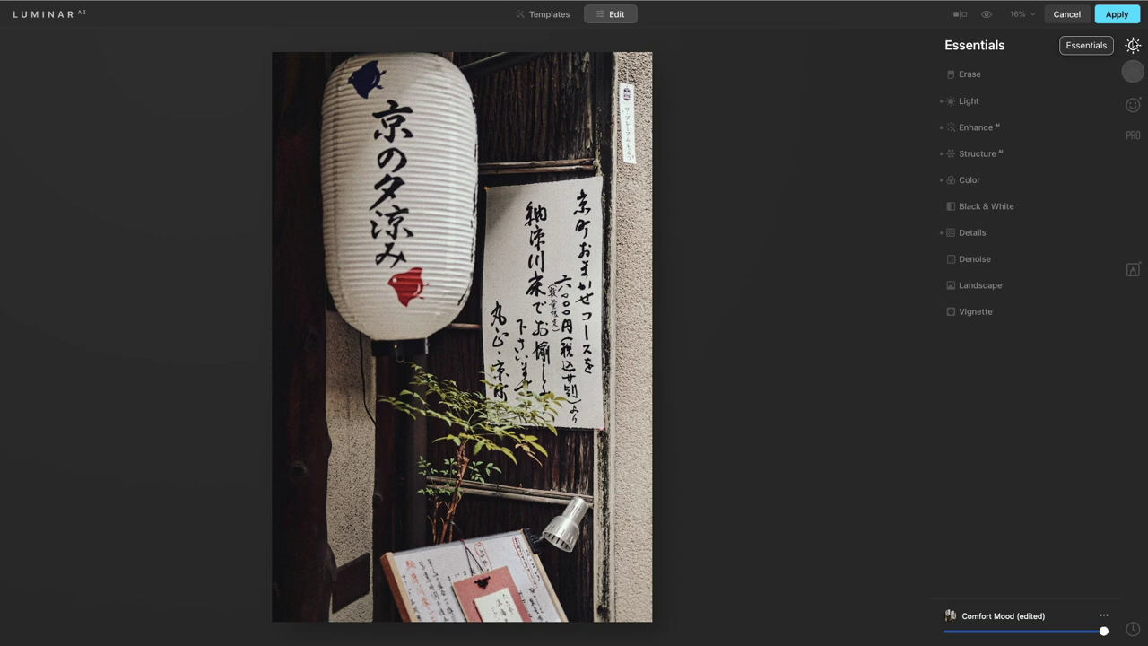